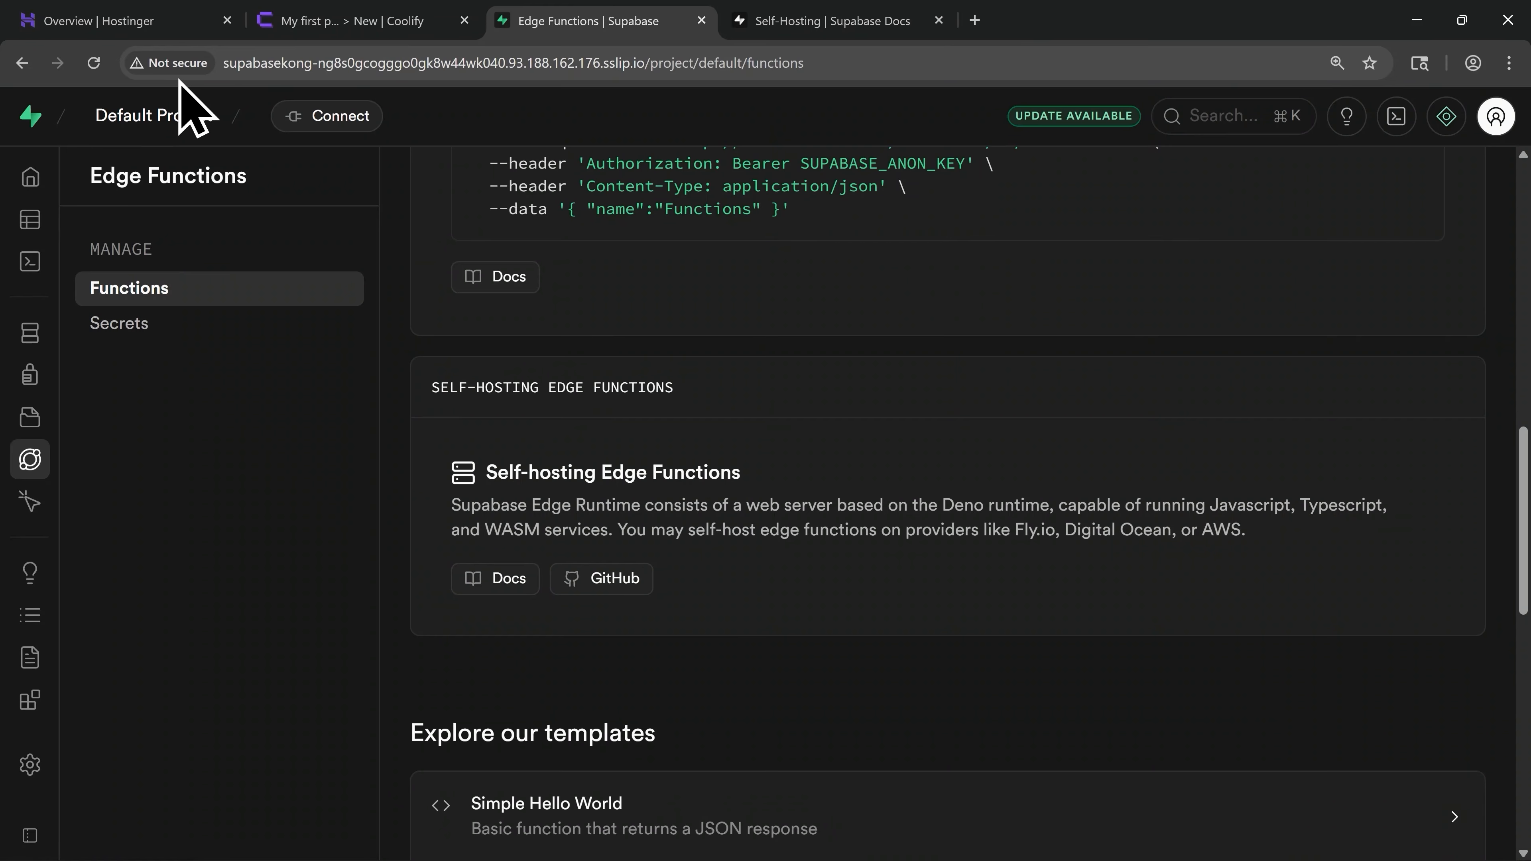
Switch to Hostinger and start the free domain claim from the domain portfolio.
{"action": "left_click", "coordinate": [160, 36]}
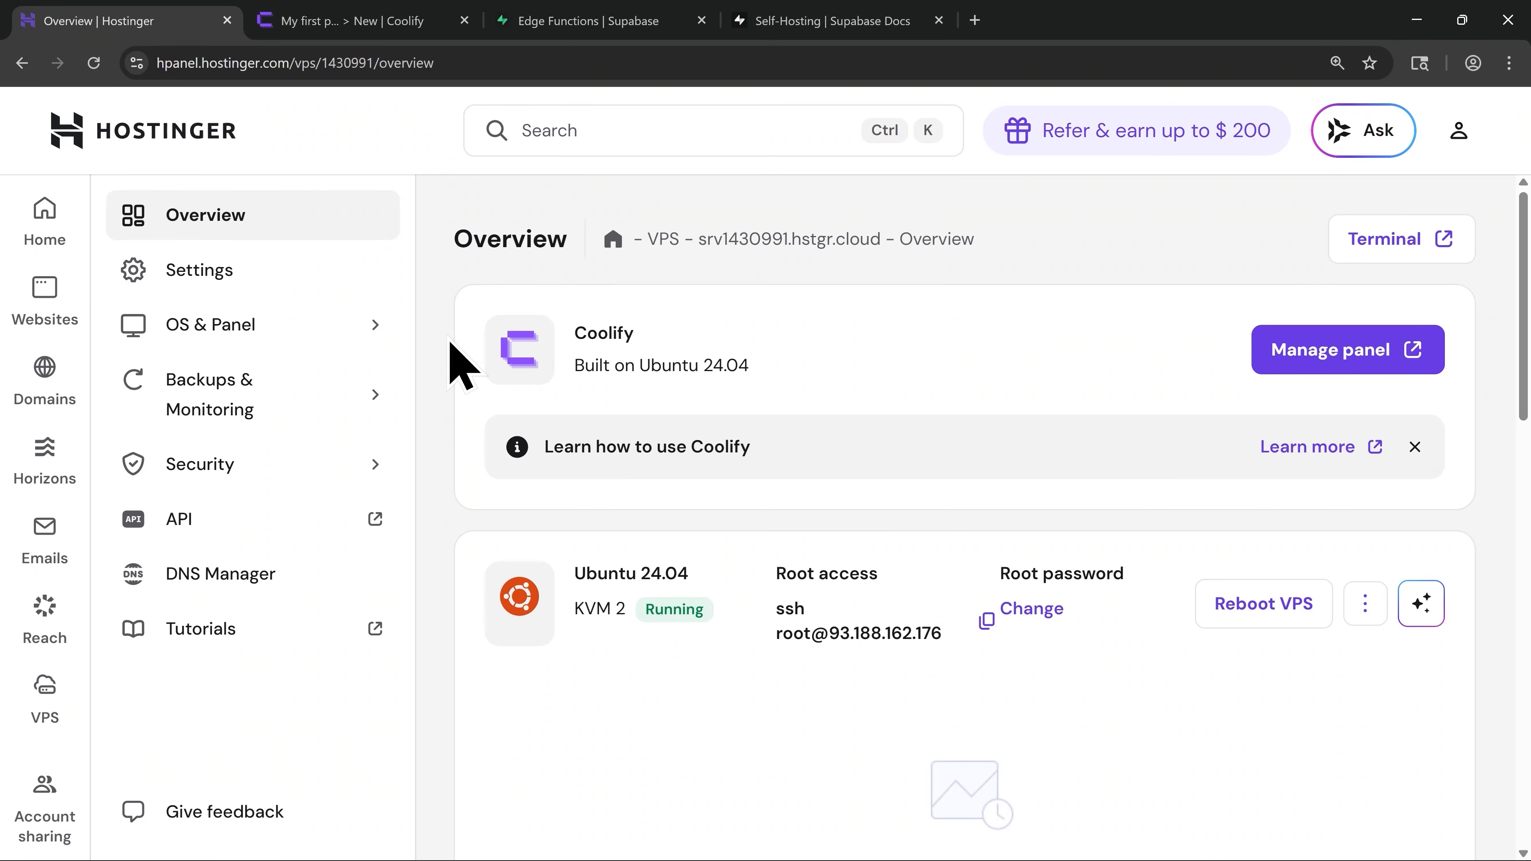
{"action": "mouse_move", "coordinate": [48, 377]}
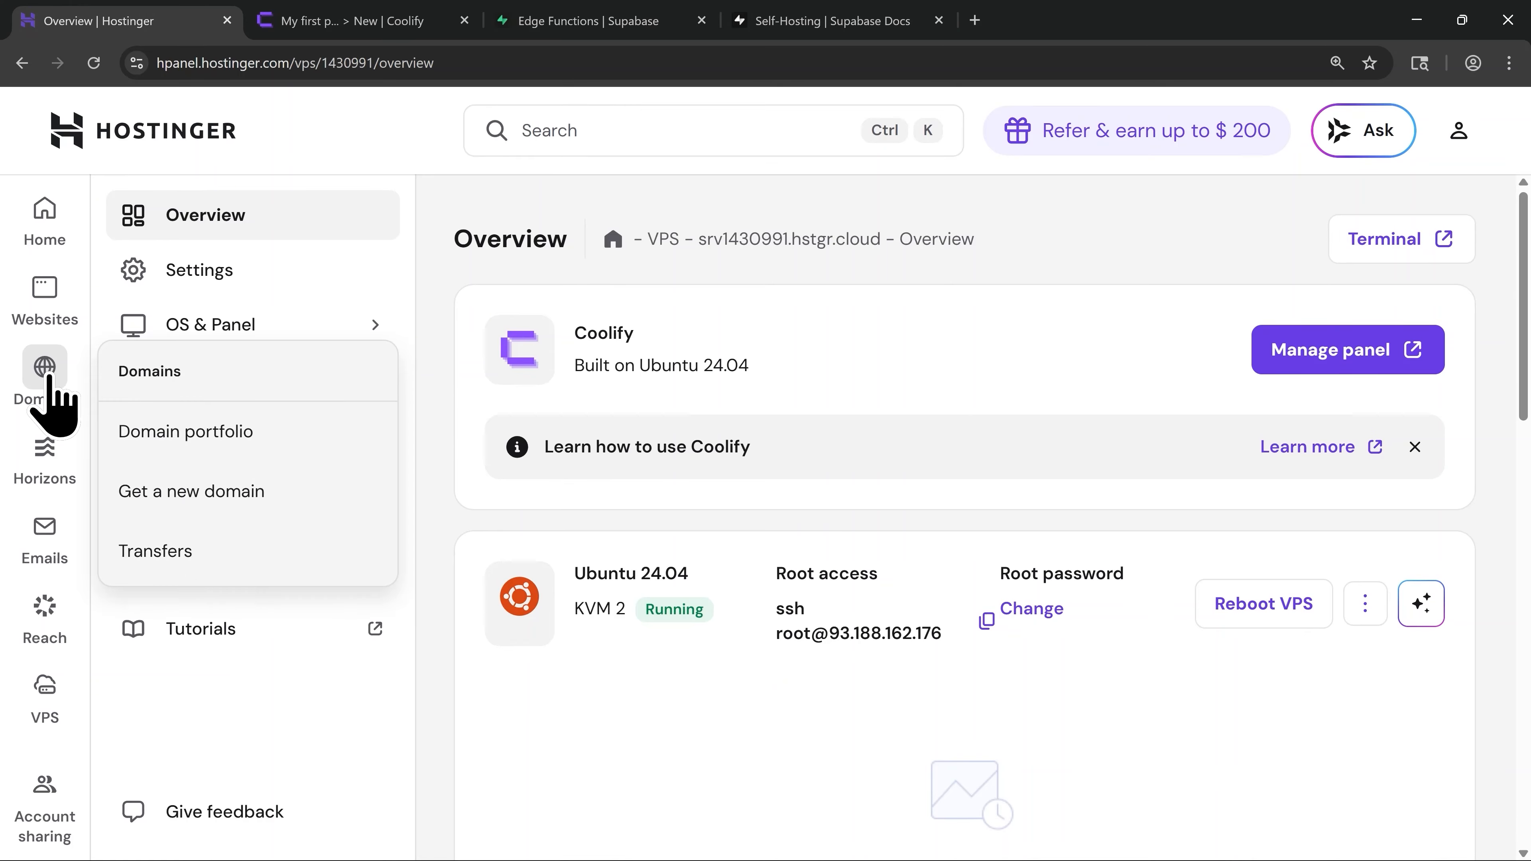
{"action": "left_click", "coordinate": [215, 451]}
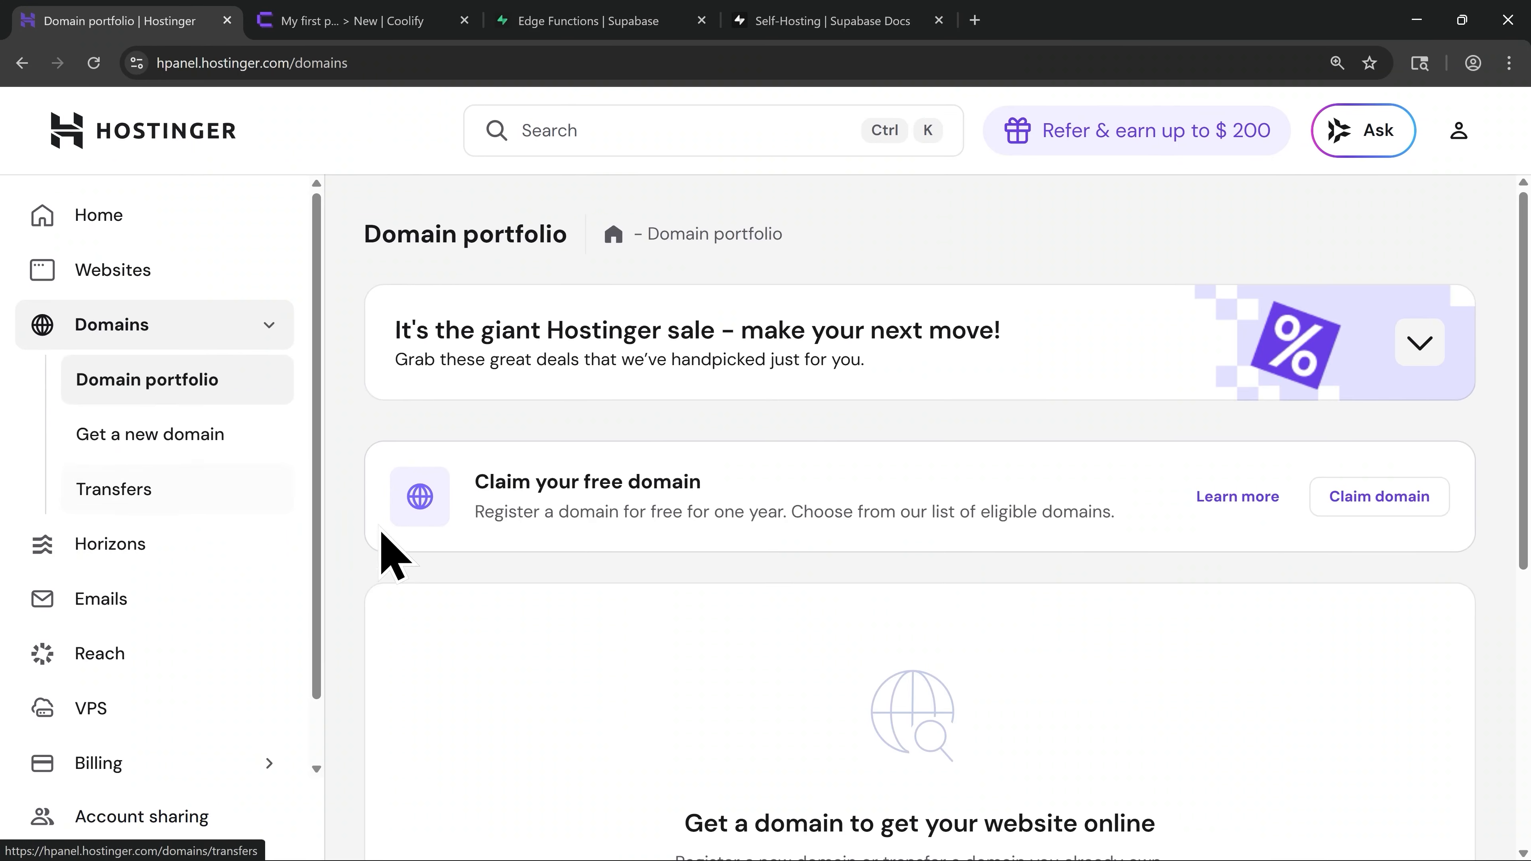
{"action": "left_click", "coordinate": [1386, 503]}
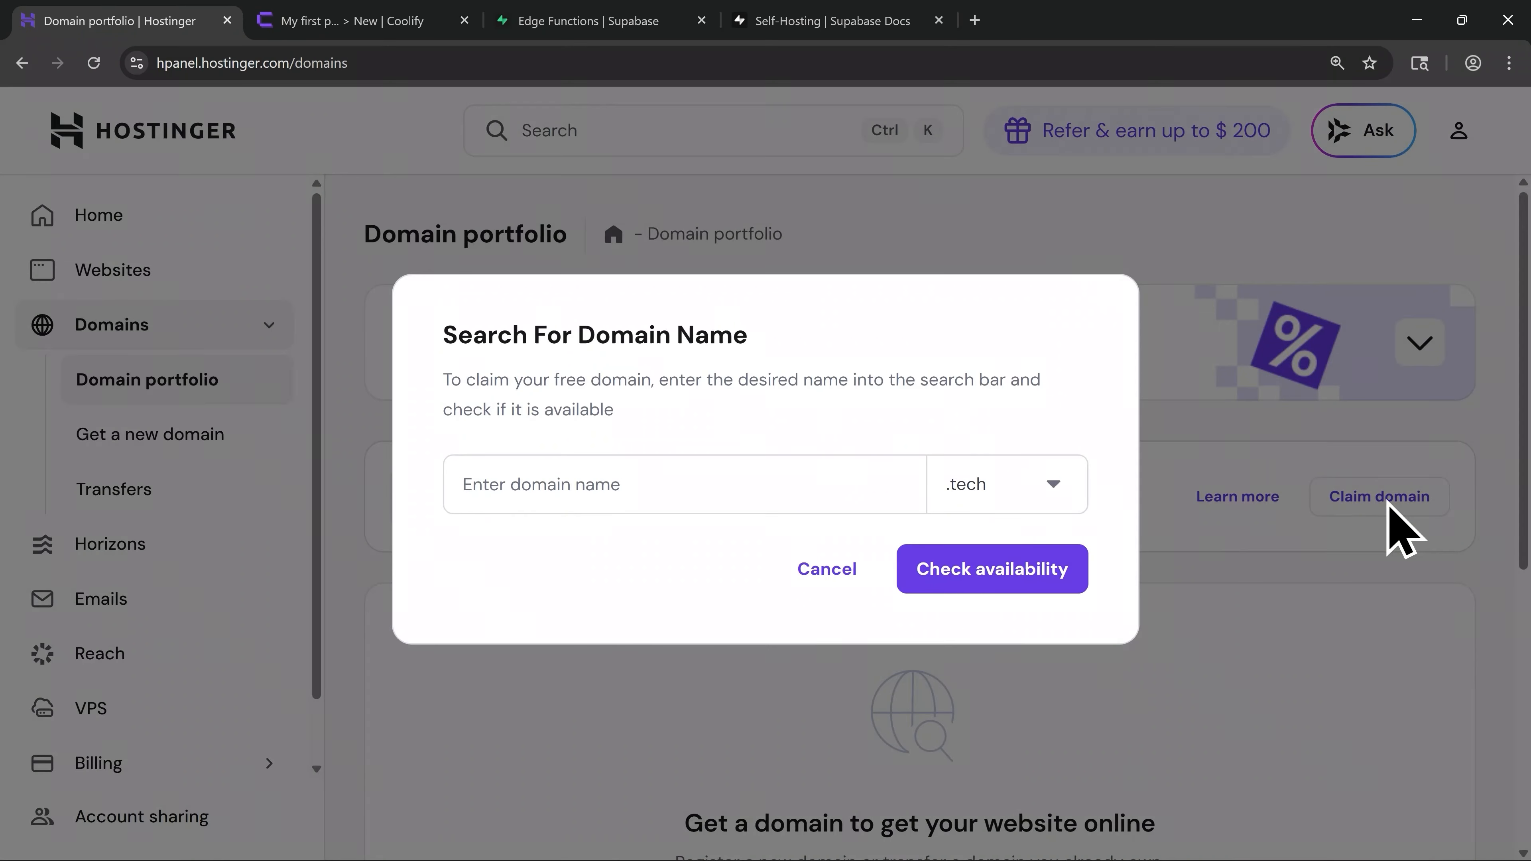
Check the availability of the domain name tutorialtesting with the .cloud extension.
{"action": "left_click", "coordinate": [981, 504]}
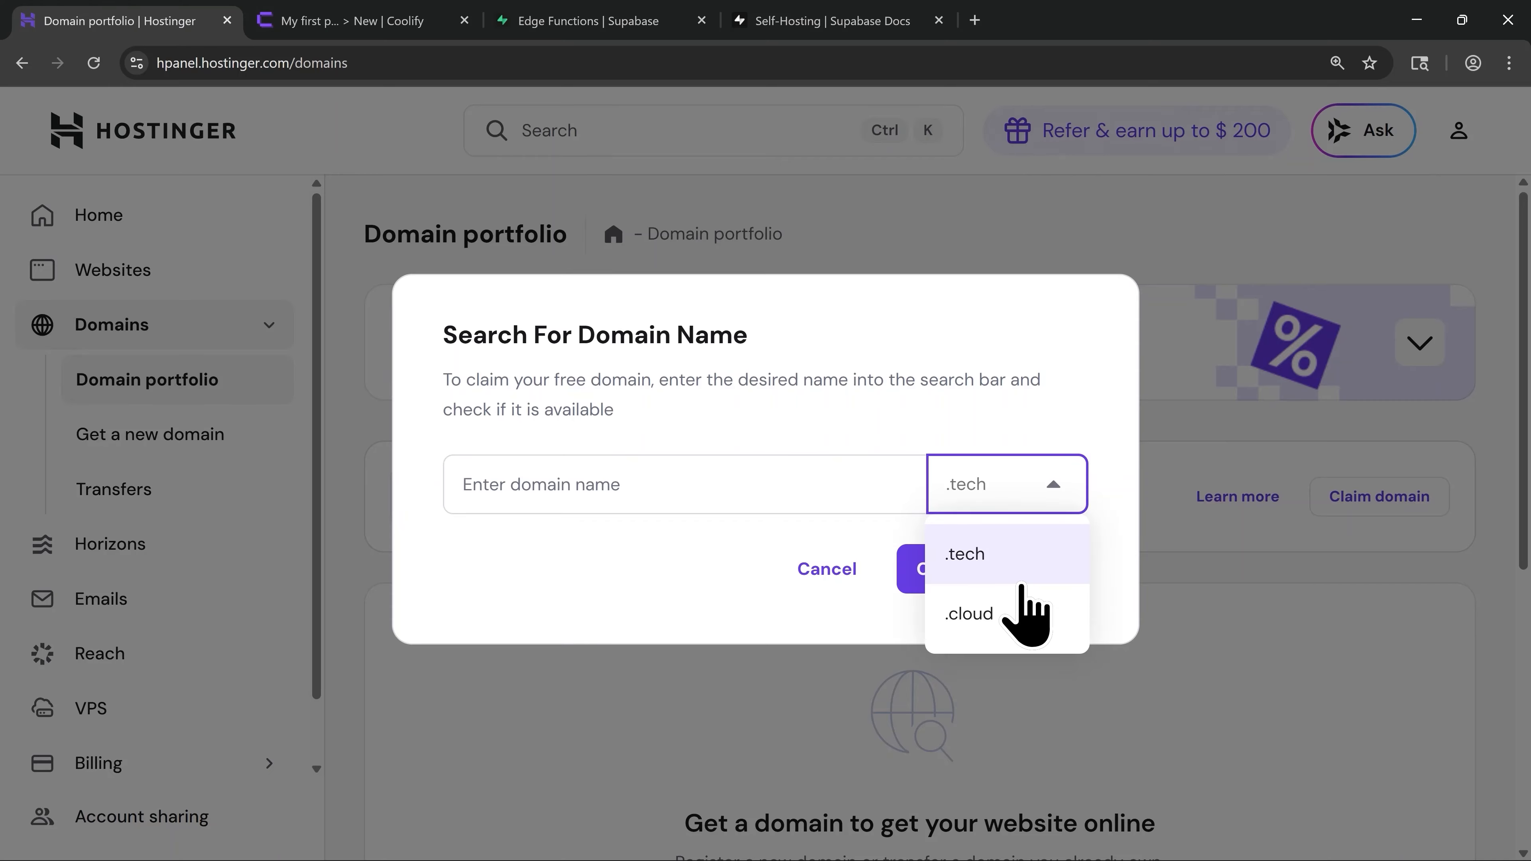
{"action": "left_click", "coordinate": [1015, 631]}
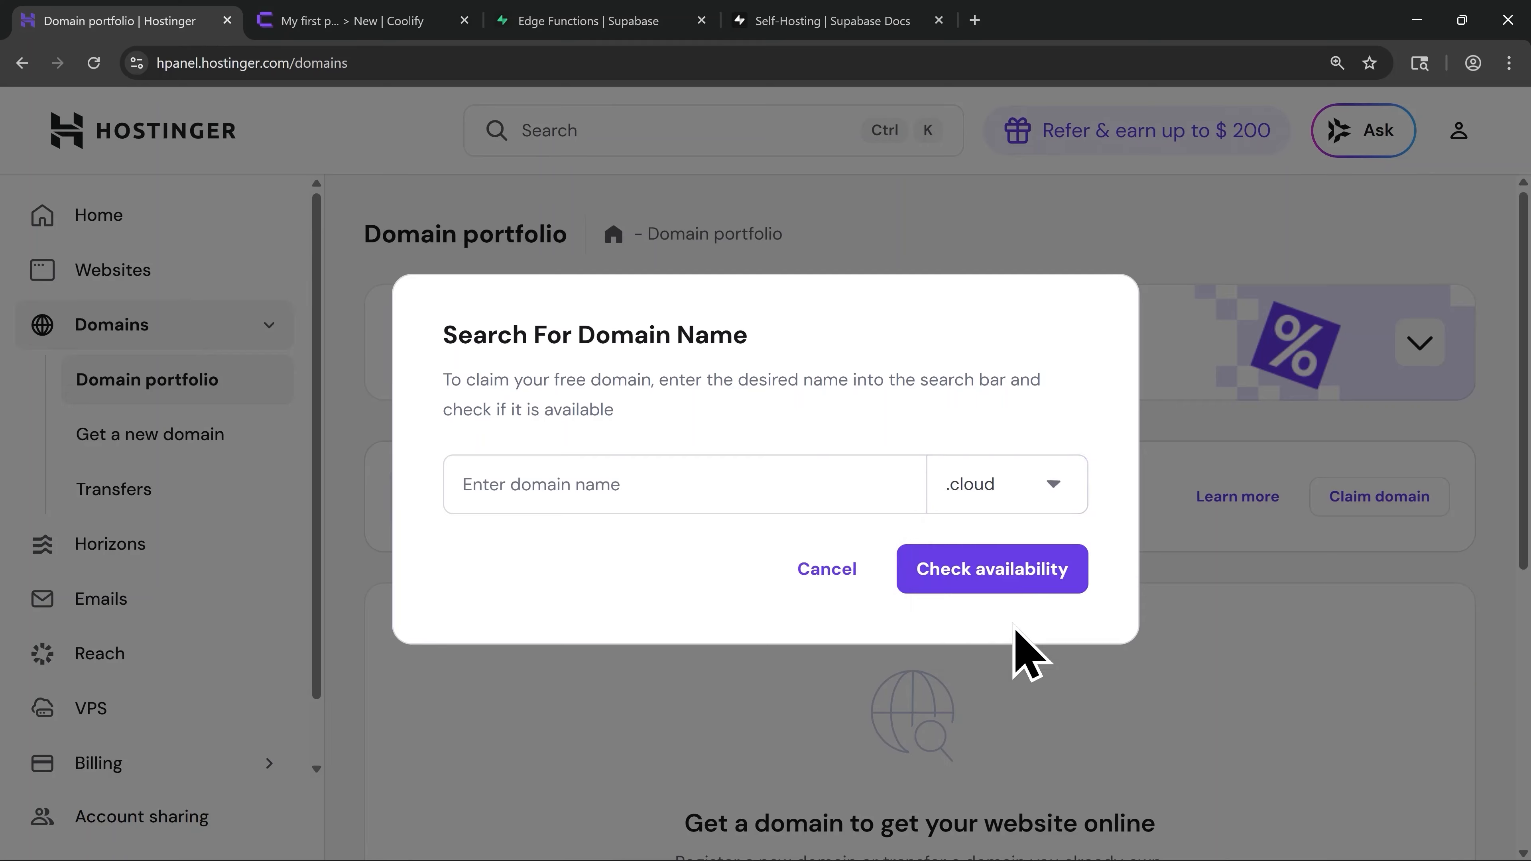
{"action": "left_click", "coordinate": [581, 490]}
{"action": "type", "text": "tutorialtesting"}
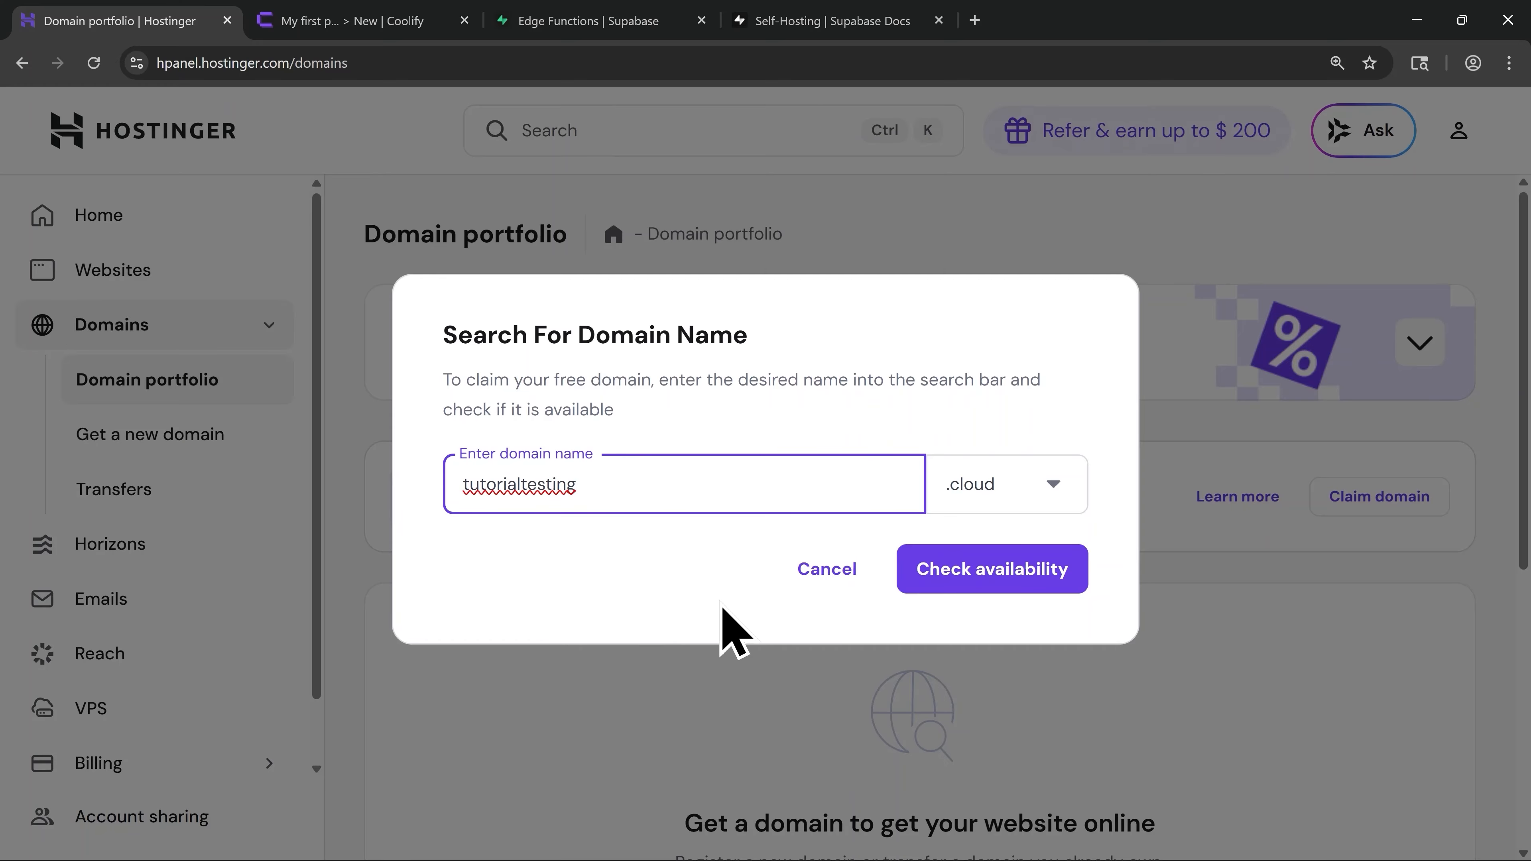
{"action": "left_click", "coordinate": [977, 588]}
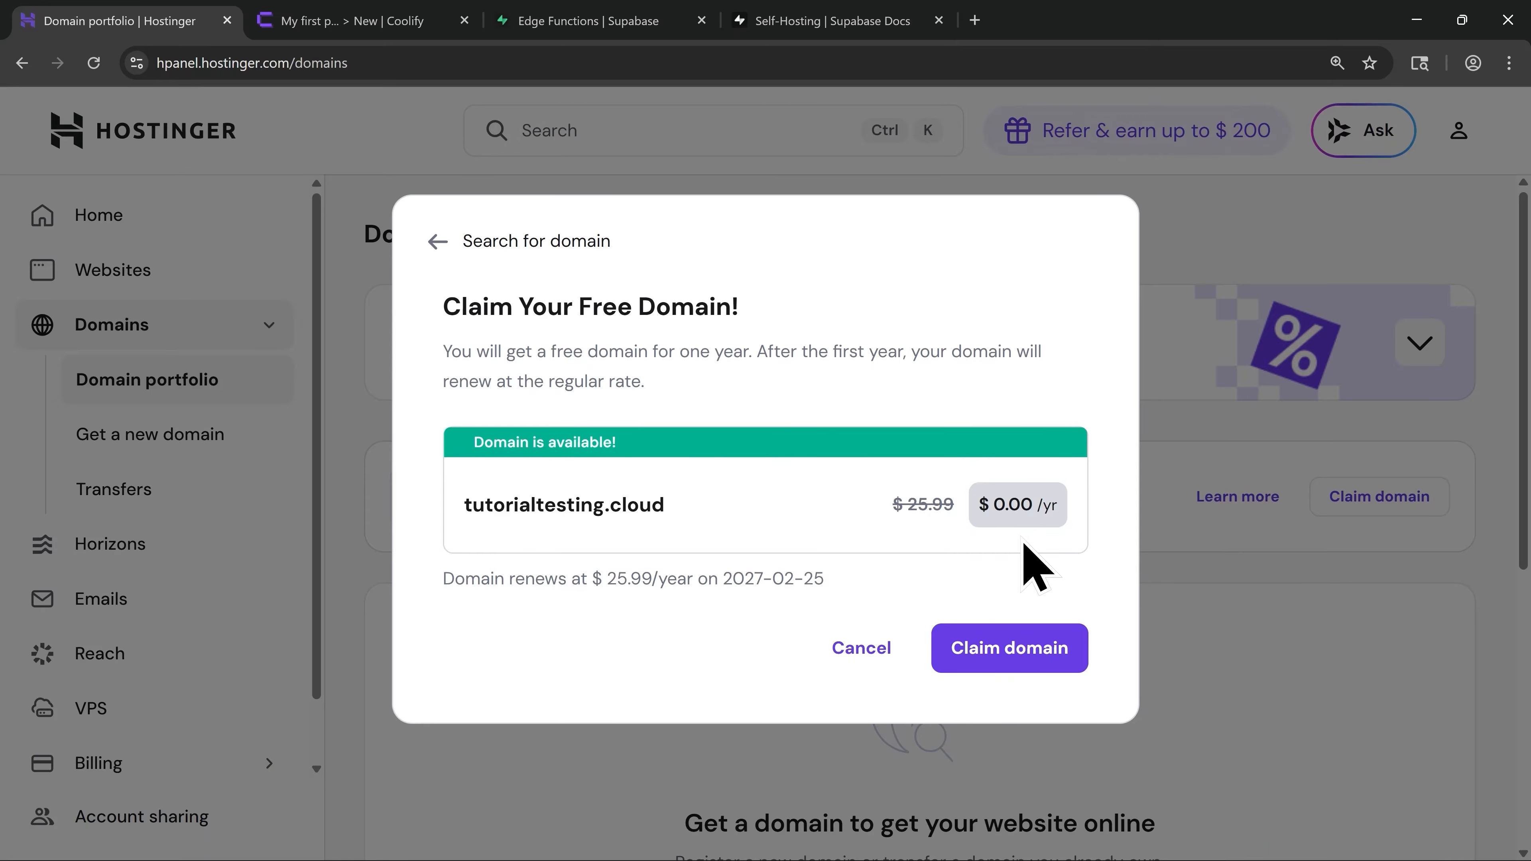
Claim the free domain tutorialtesting.cloud and skip the website-building offers.
{"action": "left_click", "coordinate": [1006, 664]}
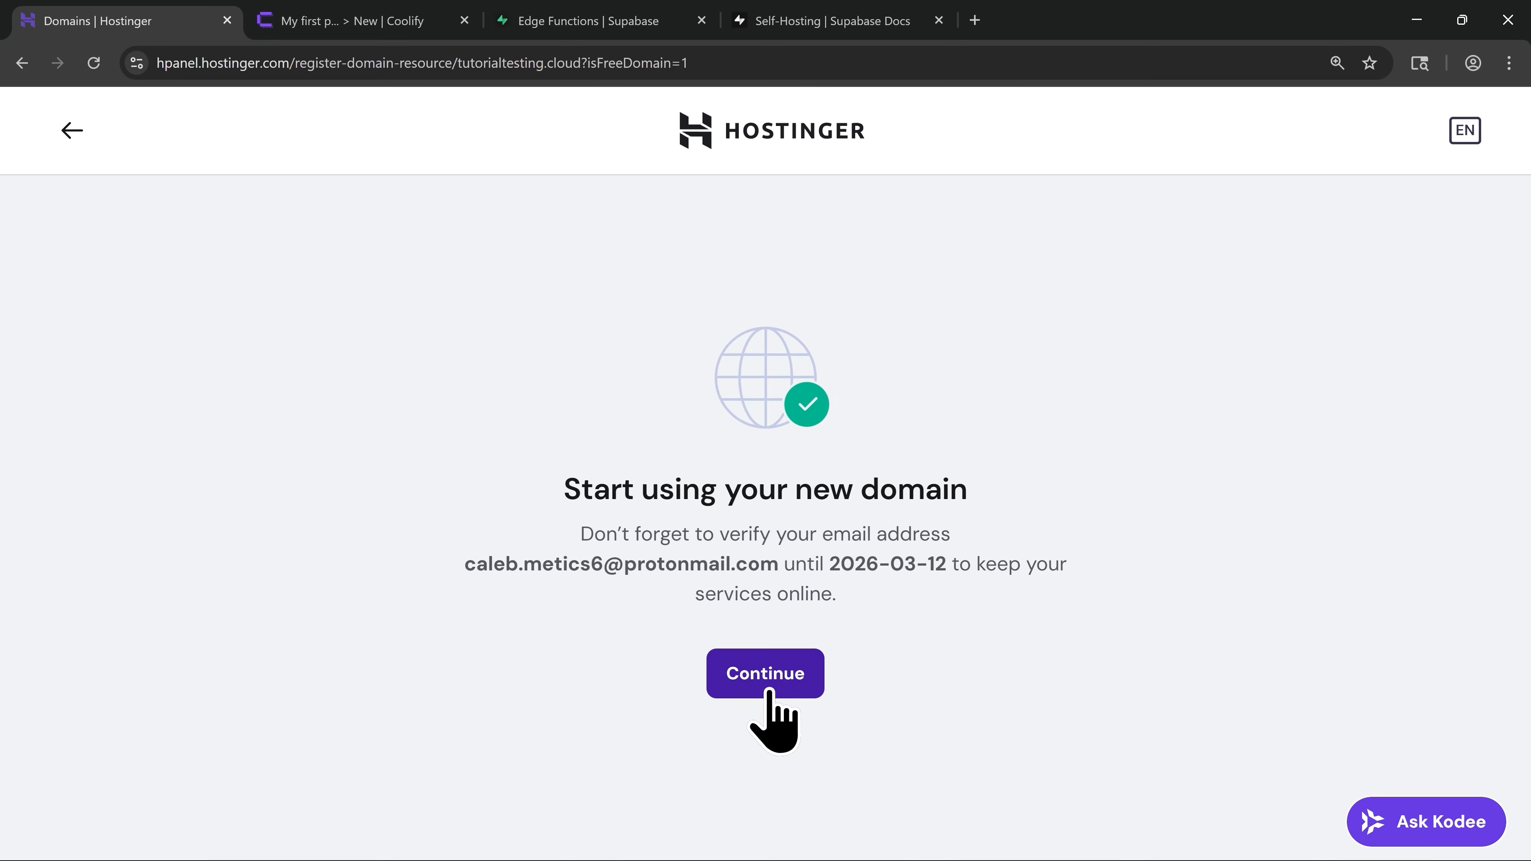
{"action": "left_click", "coordinate": [773, 692]}
{"action": "scroll", "coordinate": [777, 712], "scroll_direction": "down", "scroll_amount": 2}
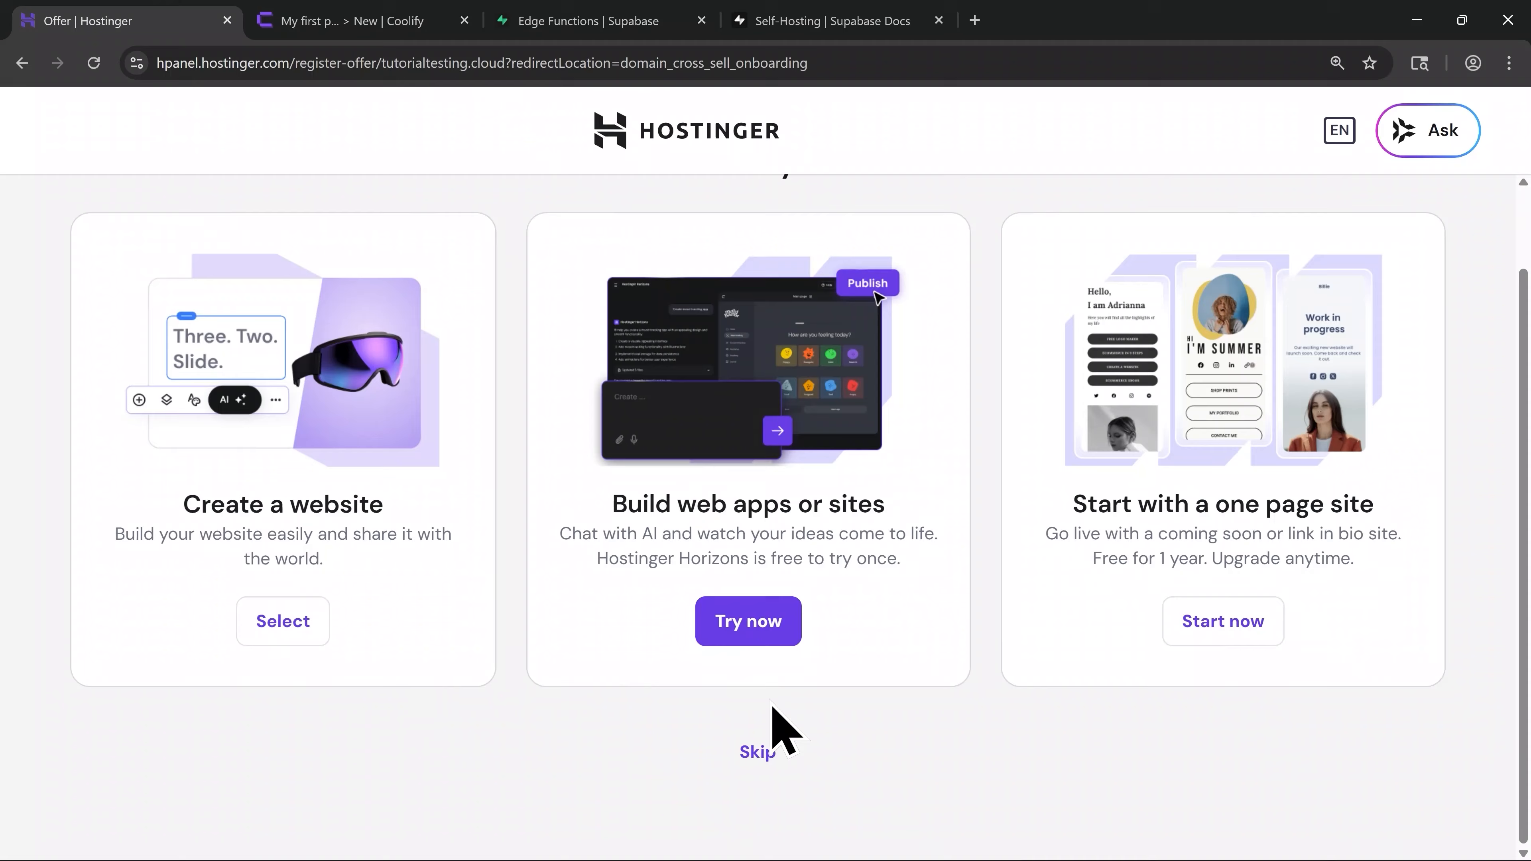
{"action": "left_click", "coordinate": [761, 752]}
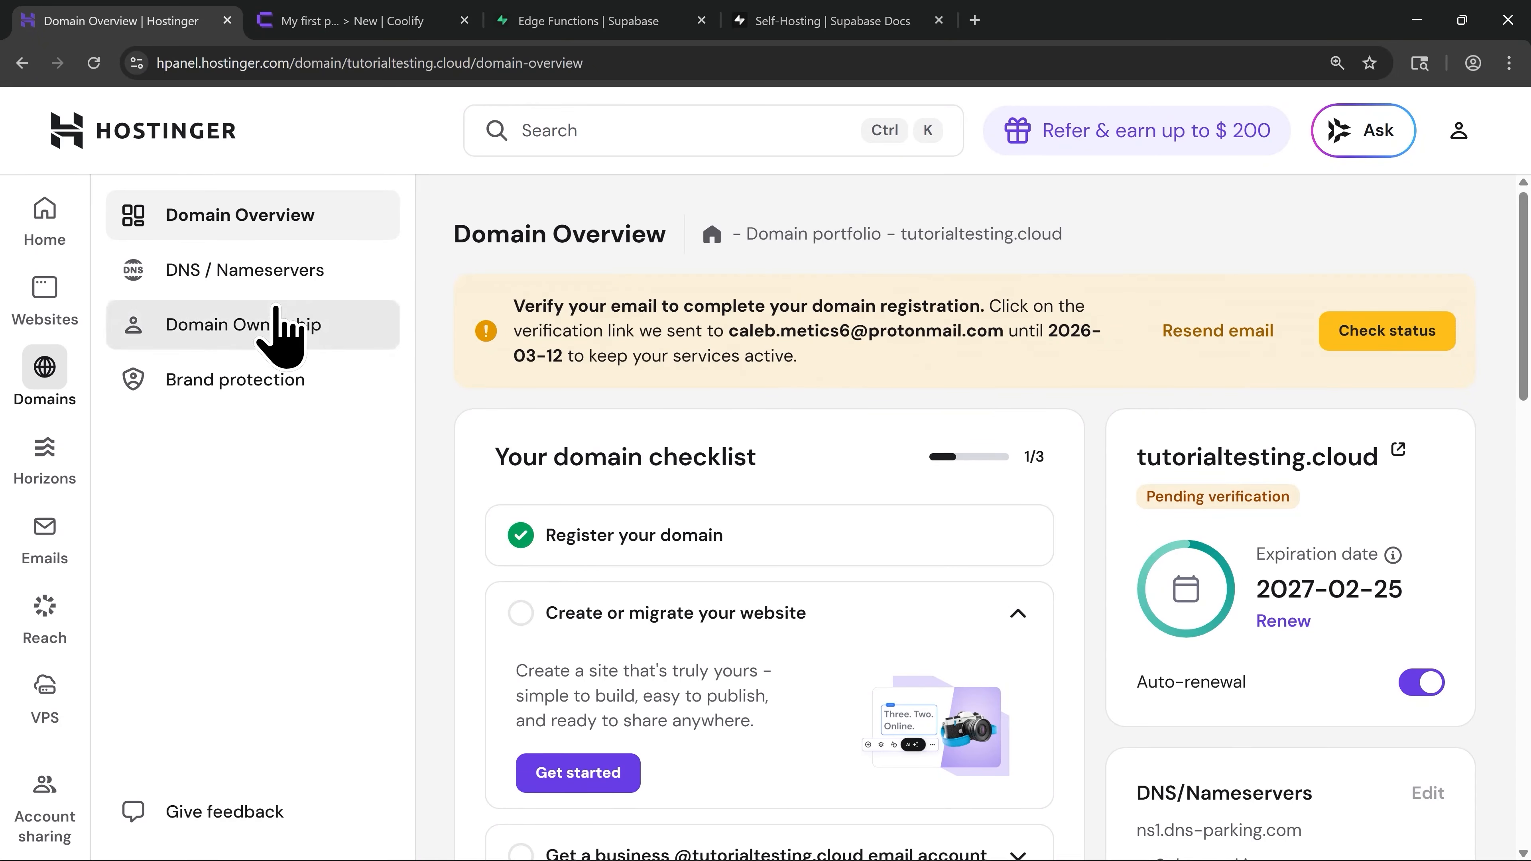
Add an A record named supabase pointing to 93.188.162.176 with a TTL of 60 to the DNS records of tutorialtesting.cloud.
{"action": "left_click", "coordinate": [241, 285]}
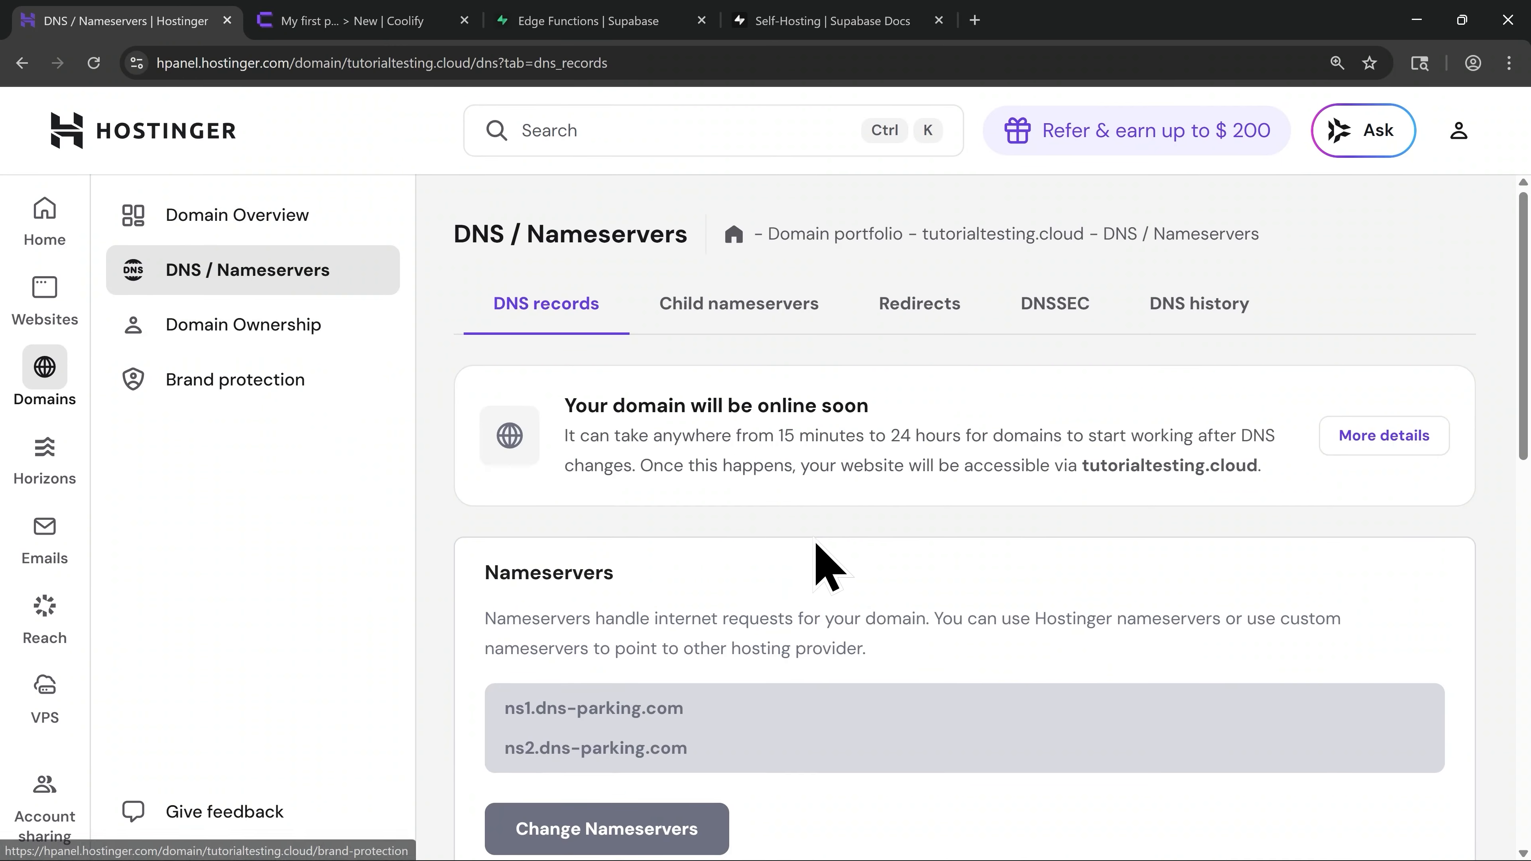
{"action": "scroll", "coordinate": [815, 542], "scroll_direction": "down", "scroll_amount": 6}
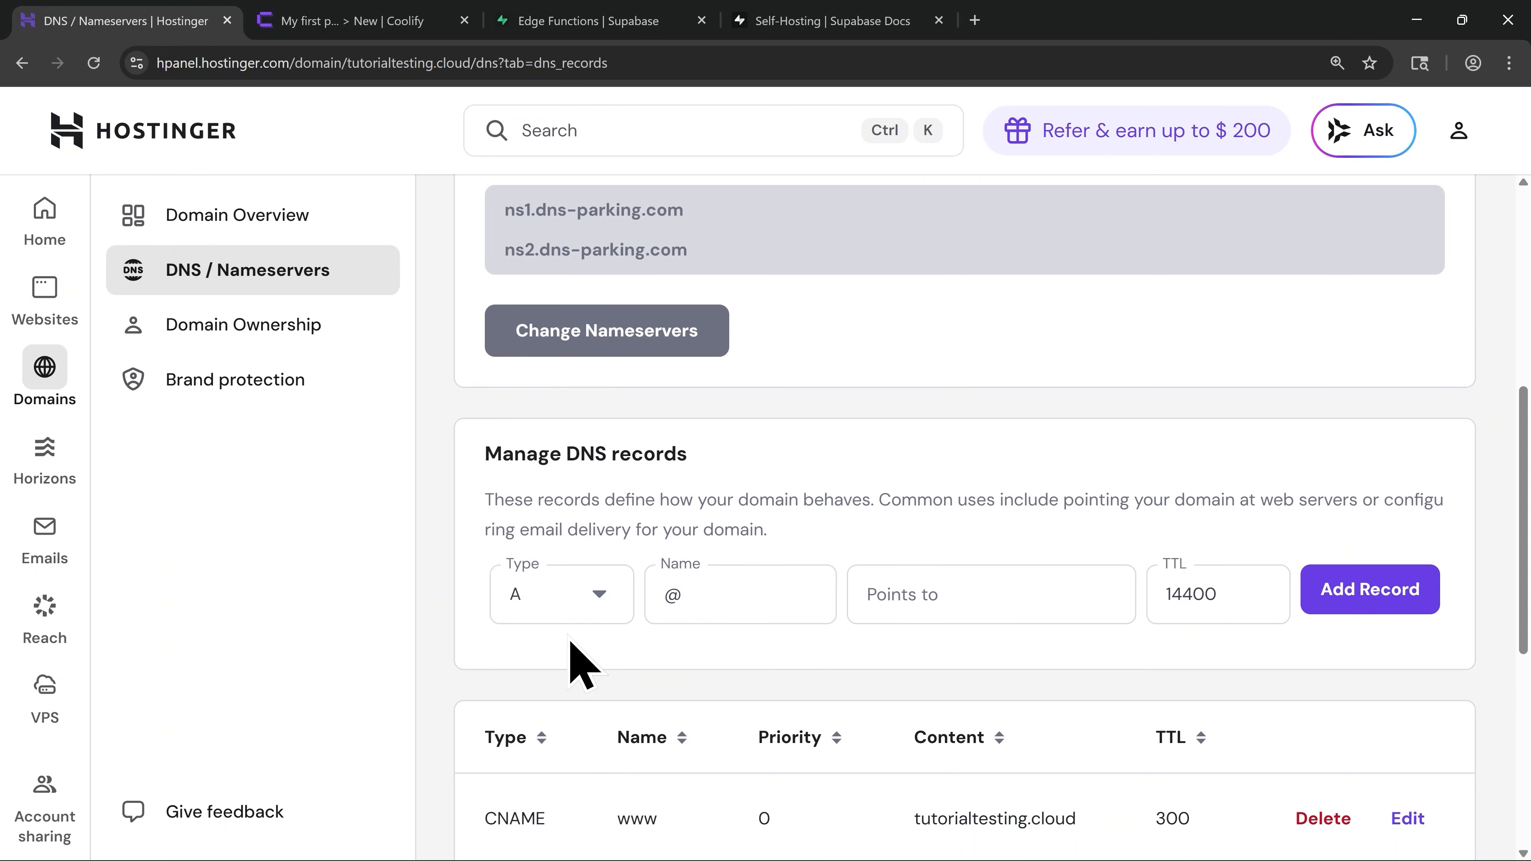
{"action": "double_click", "coordinate": [699, 597]}
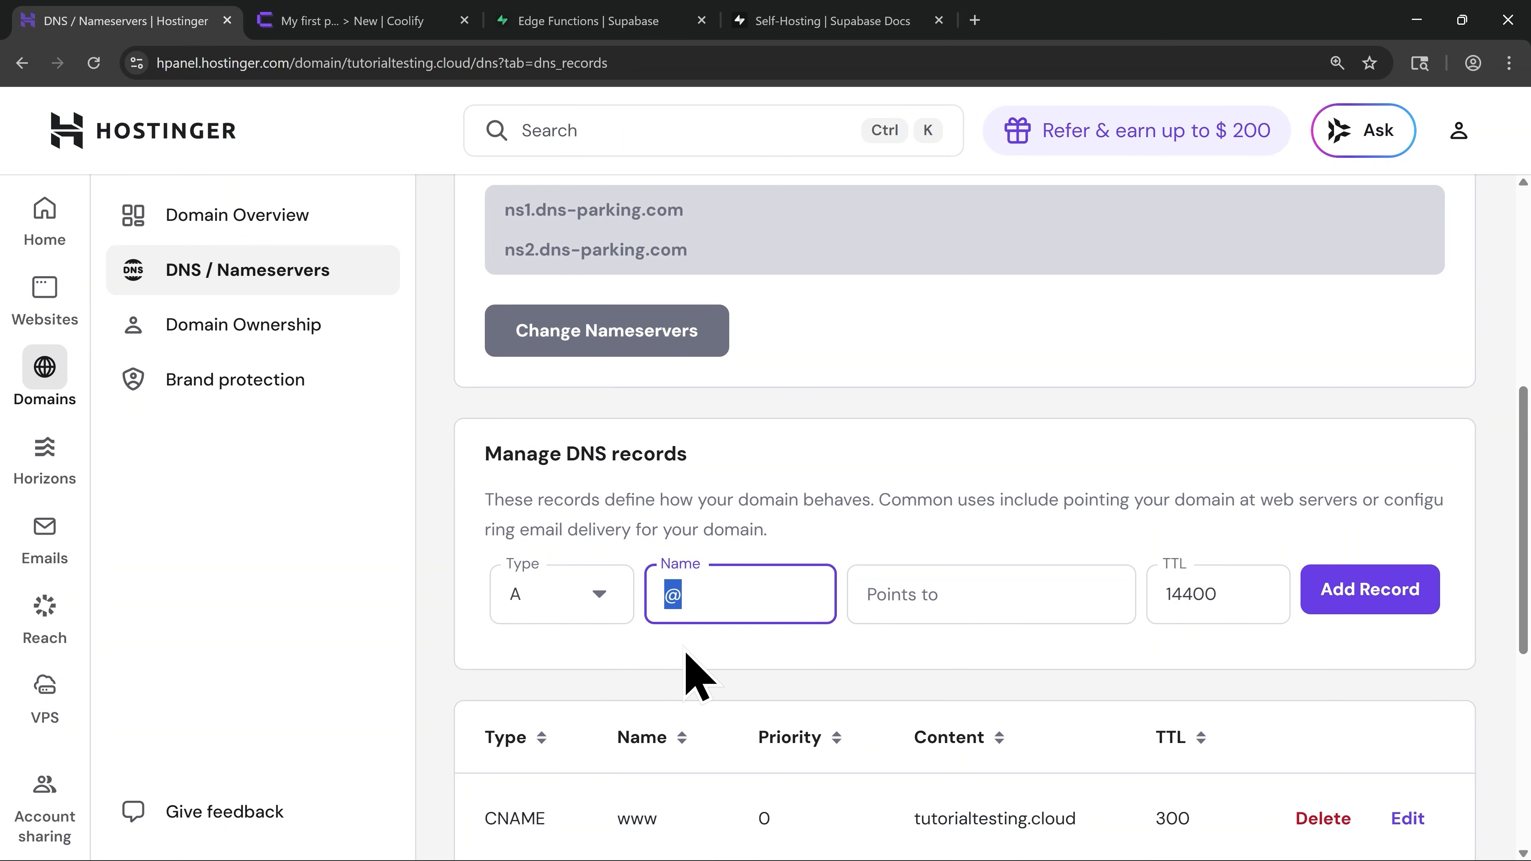
{"action": "type", "text": "supabase"}
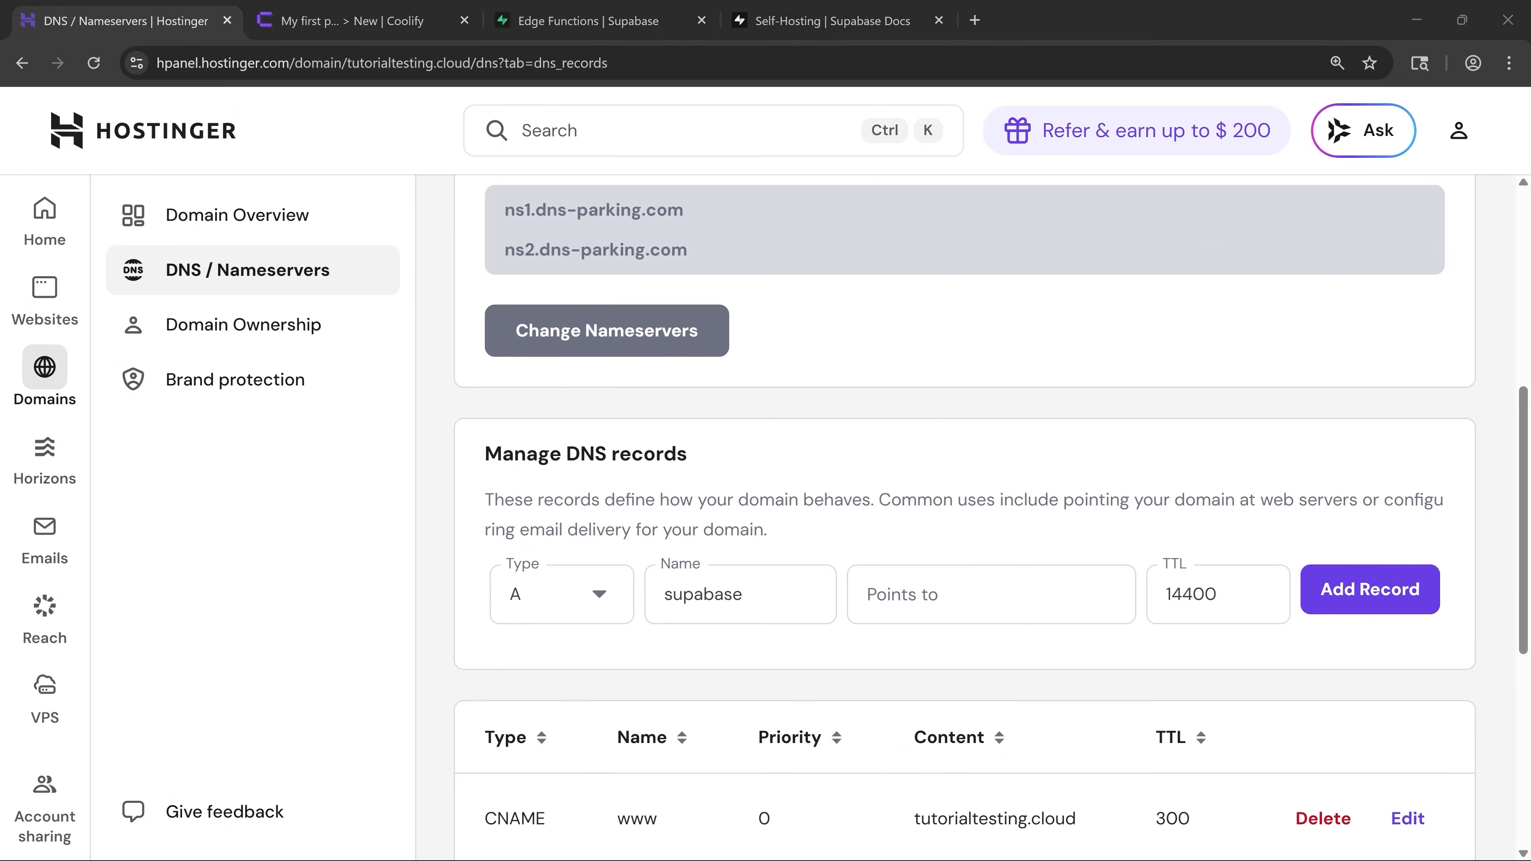
{"action": "left_click", "coordinate": [896, 603]}
{"action": "type", "text": "93.188.162.176"}
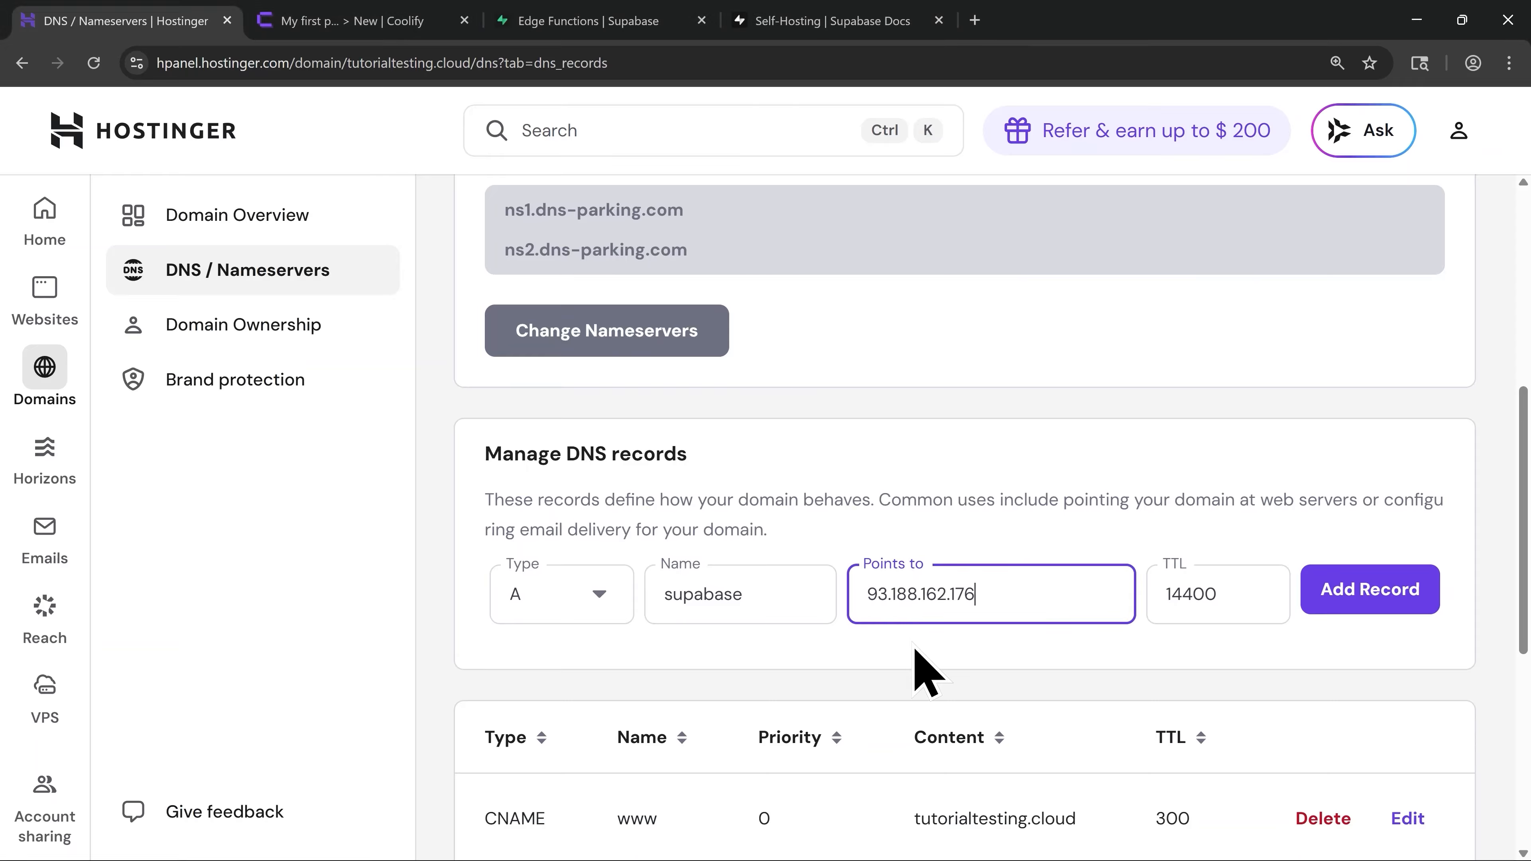
{"action": "left_click", "coordinate": [1179, 592]}
{"action": "key", "text": "ctrl+a"}
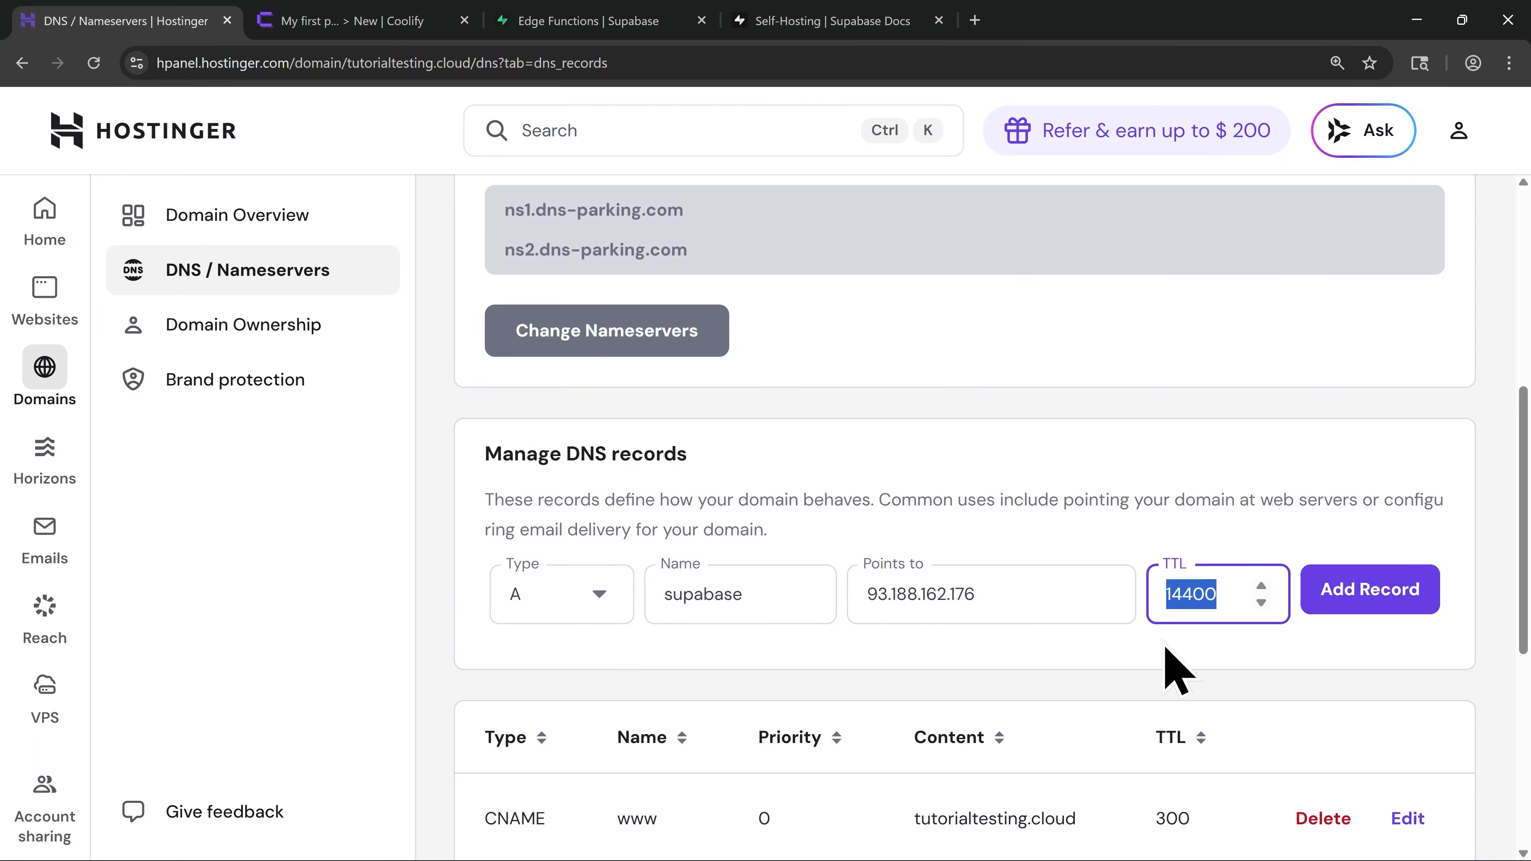
{"action": "type", "text": "60"}
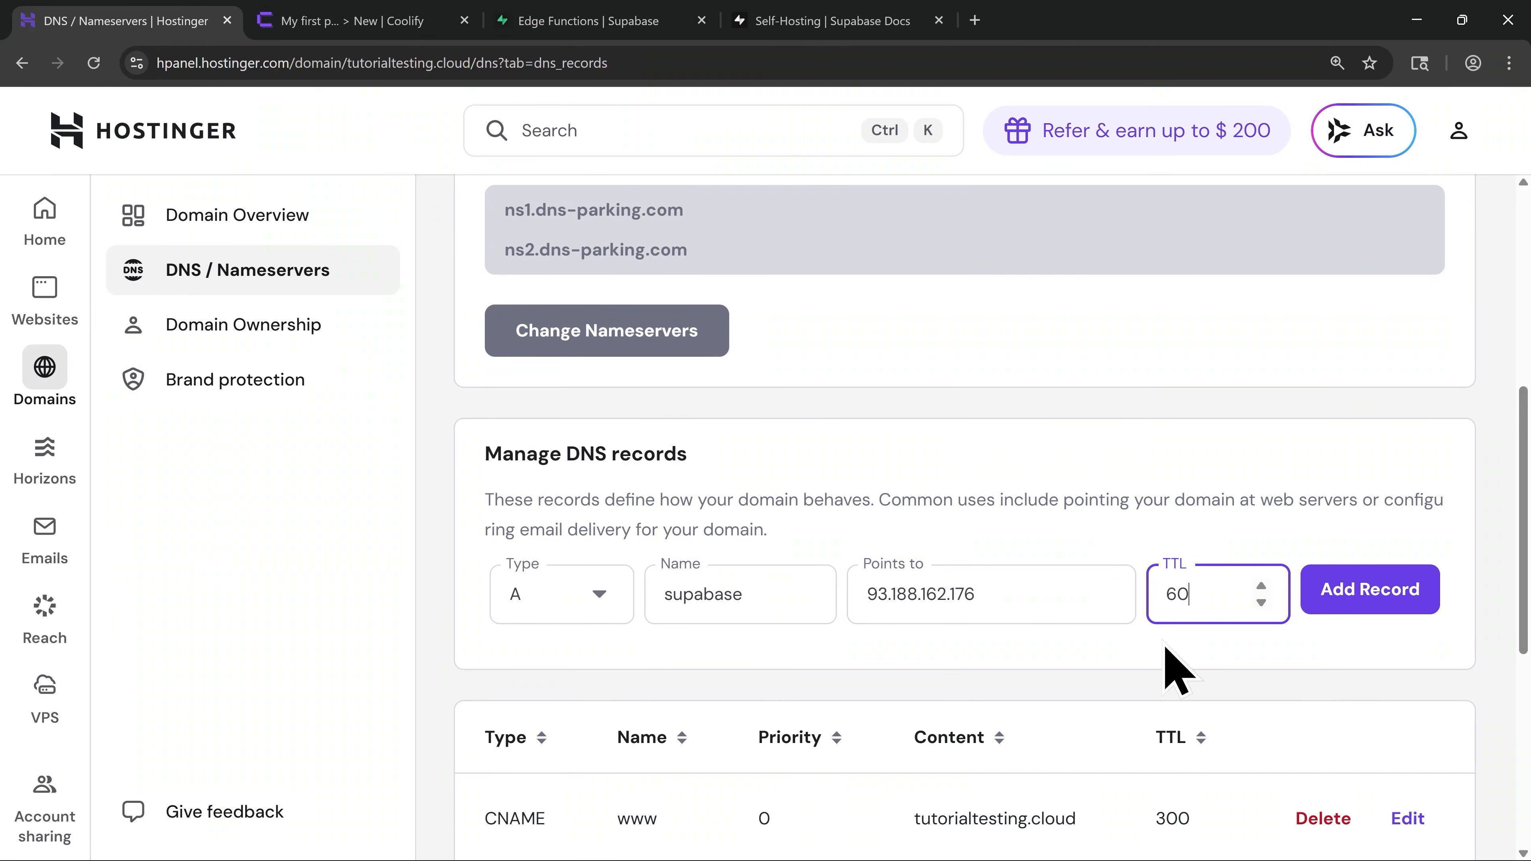
{"action": "left_click", "coordinate": [1361, 609]}
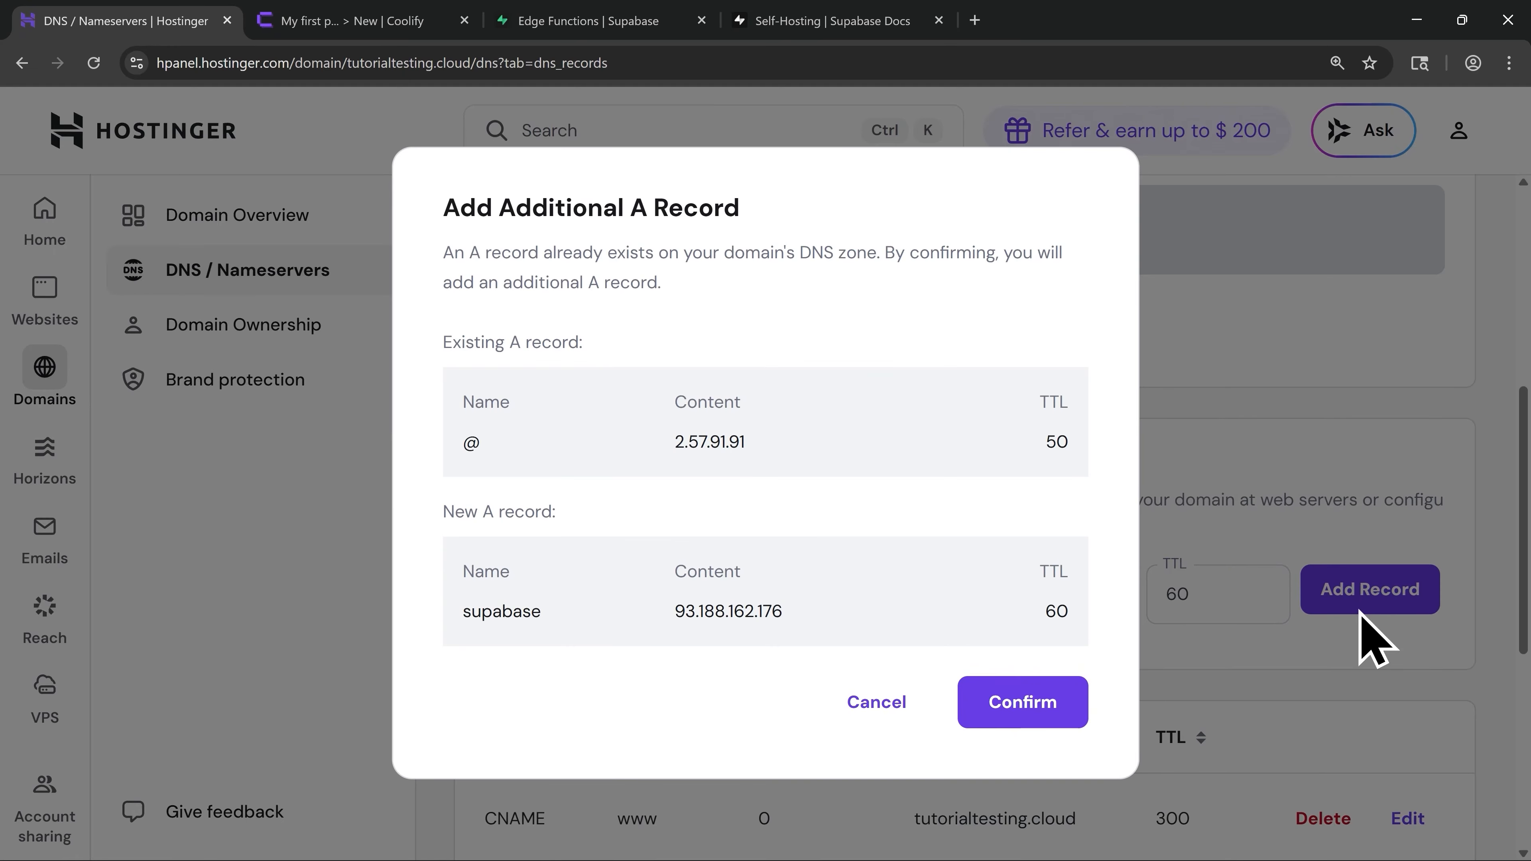
{"action": "left_click", "coordinate": [1026, 707]}
{"action": "scroll", "coordinate": [1029, 710], "scroll_direction": "down", "scroll_amount": 3}
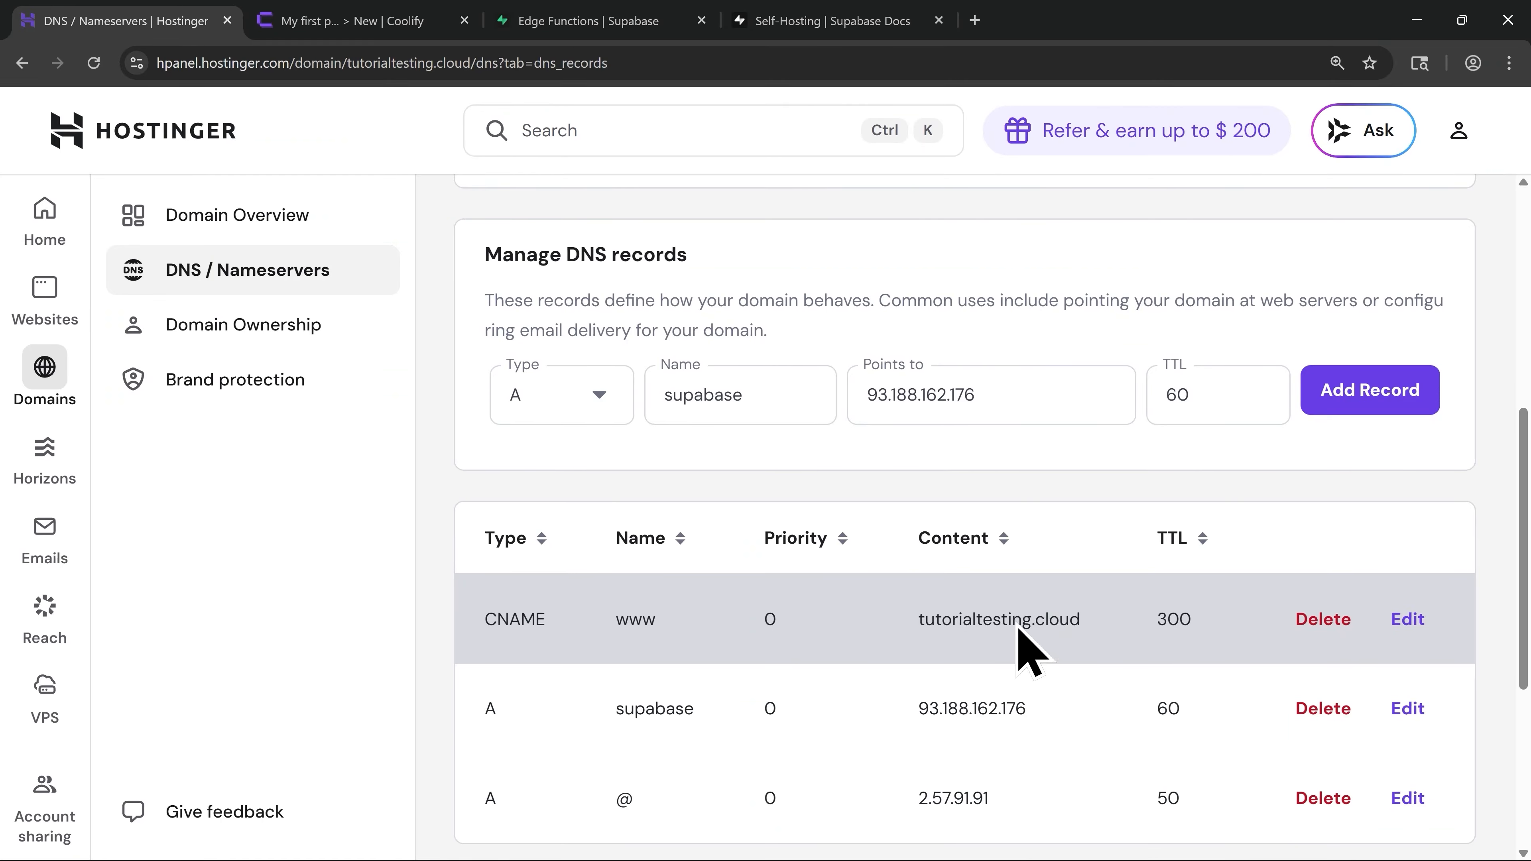
Switch to Coolify and open the Supabase Kong settings within the Supabase service of My first project.
{"action": "left_click", "coordinate": [368, 30]}
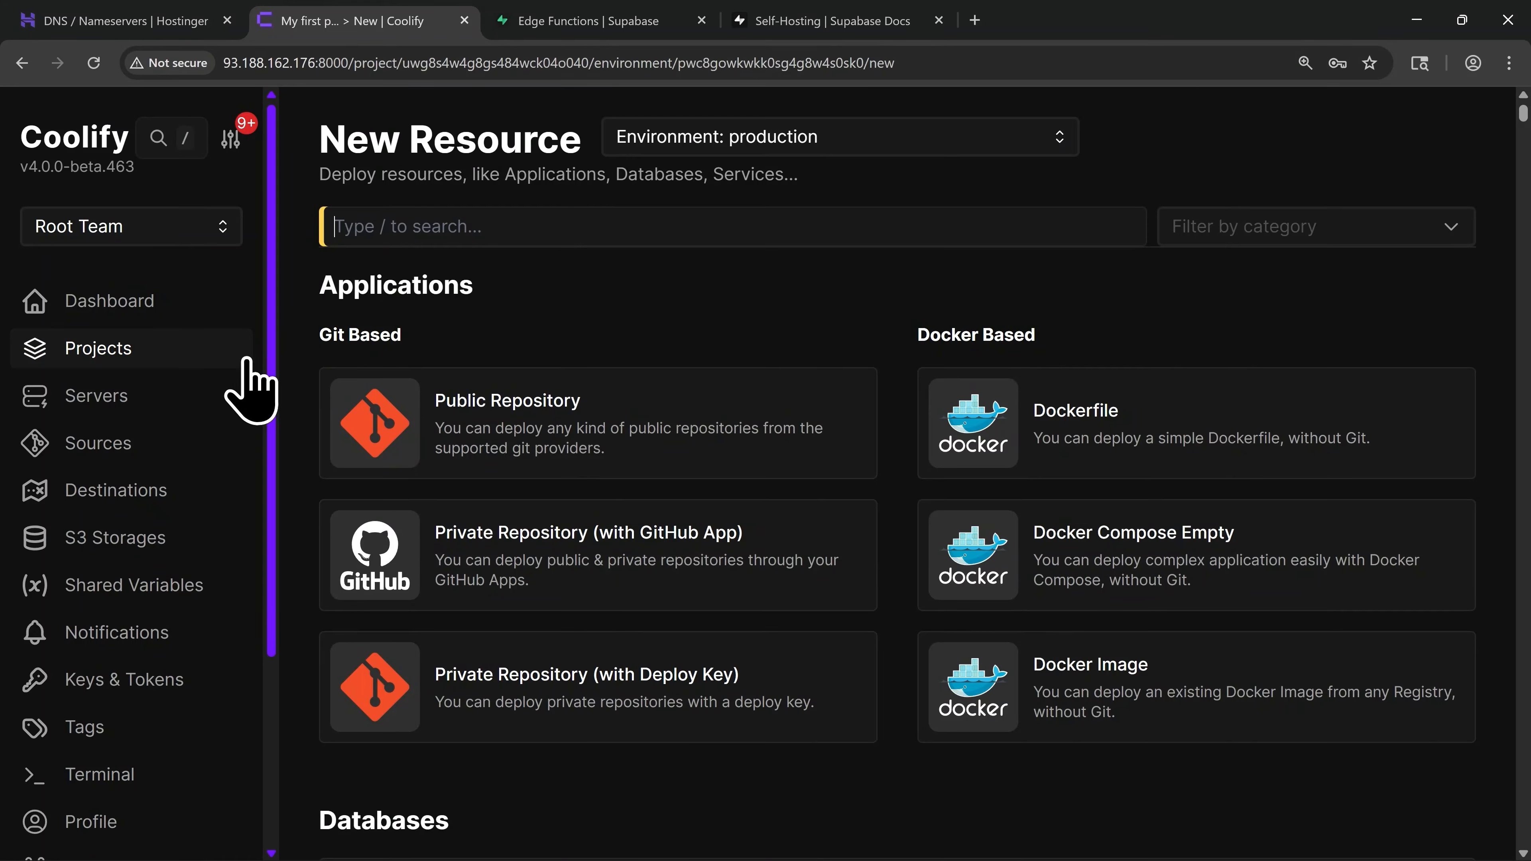
{"action": "left_click", "coordinate": [164, 361]}
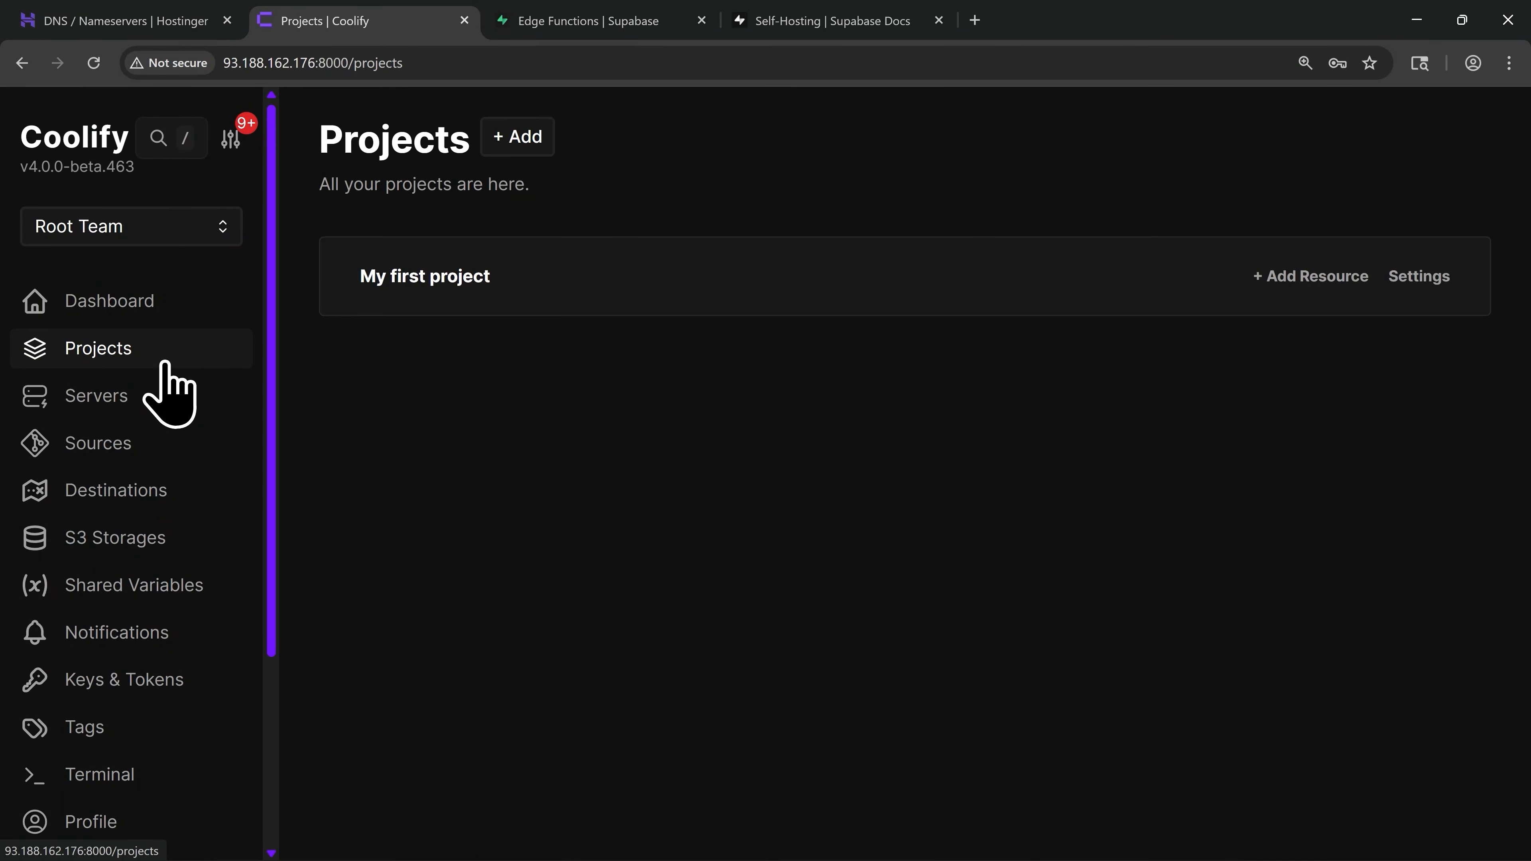
{"action": "left_click", "coordinate": [436, 297]}
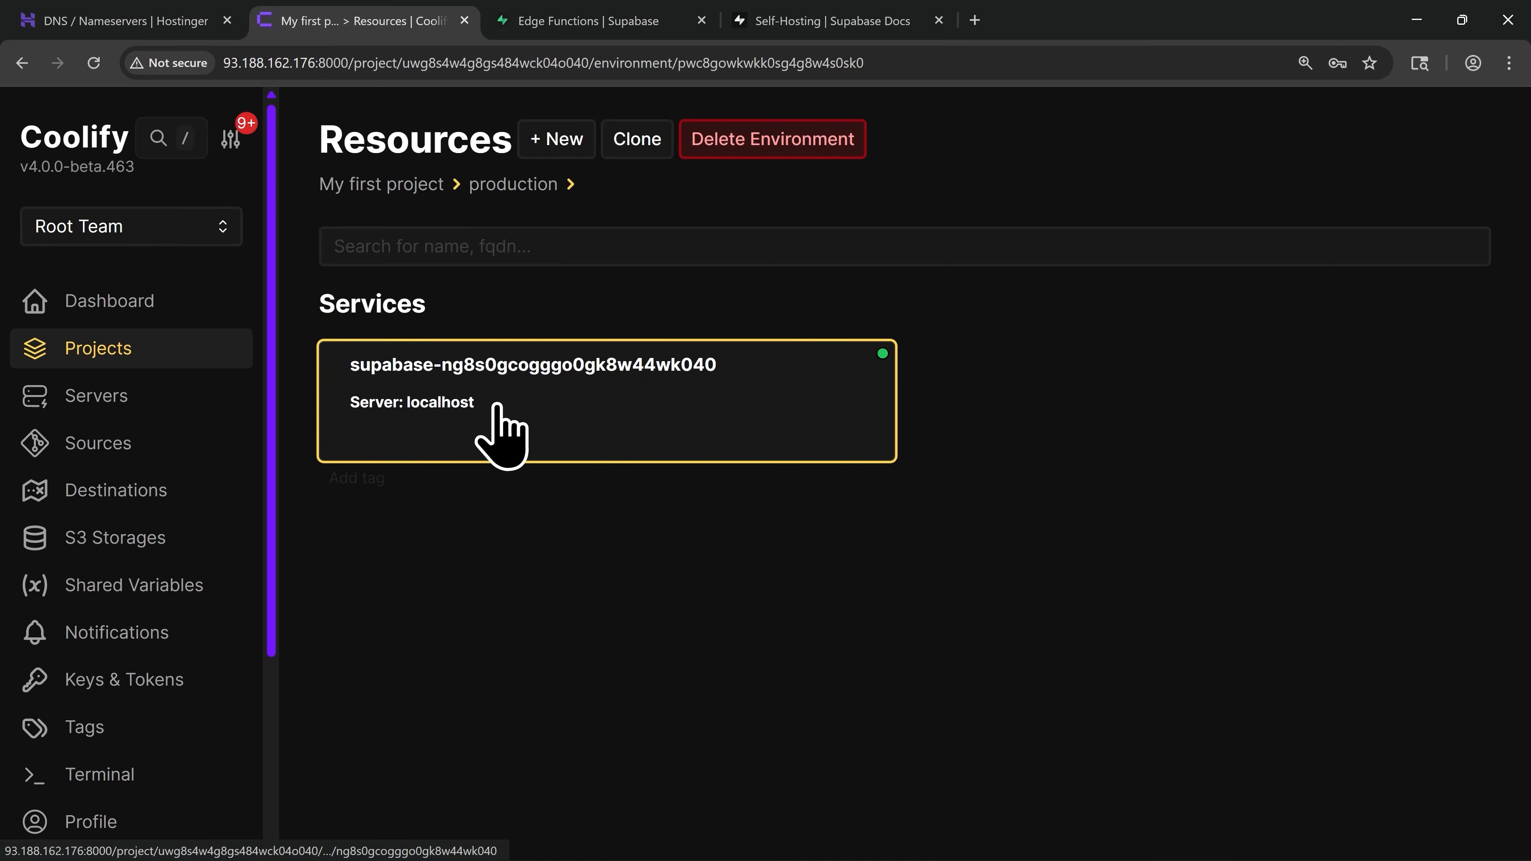
{"action": "left_click", "coordinate": [499, 422]}
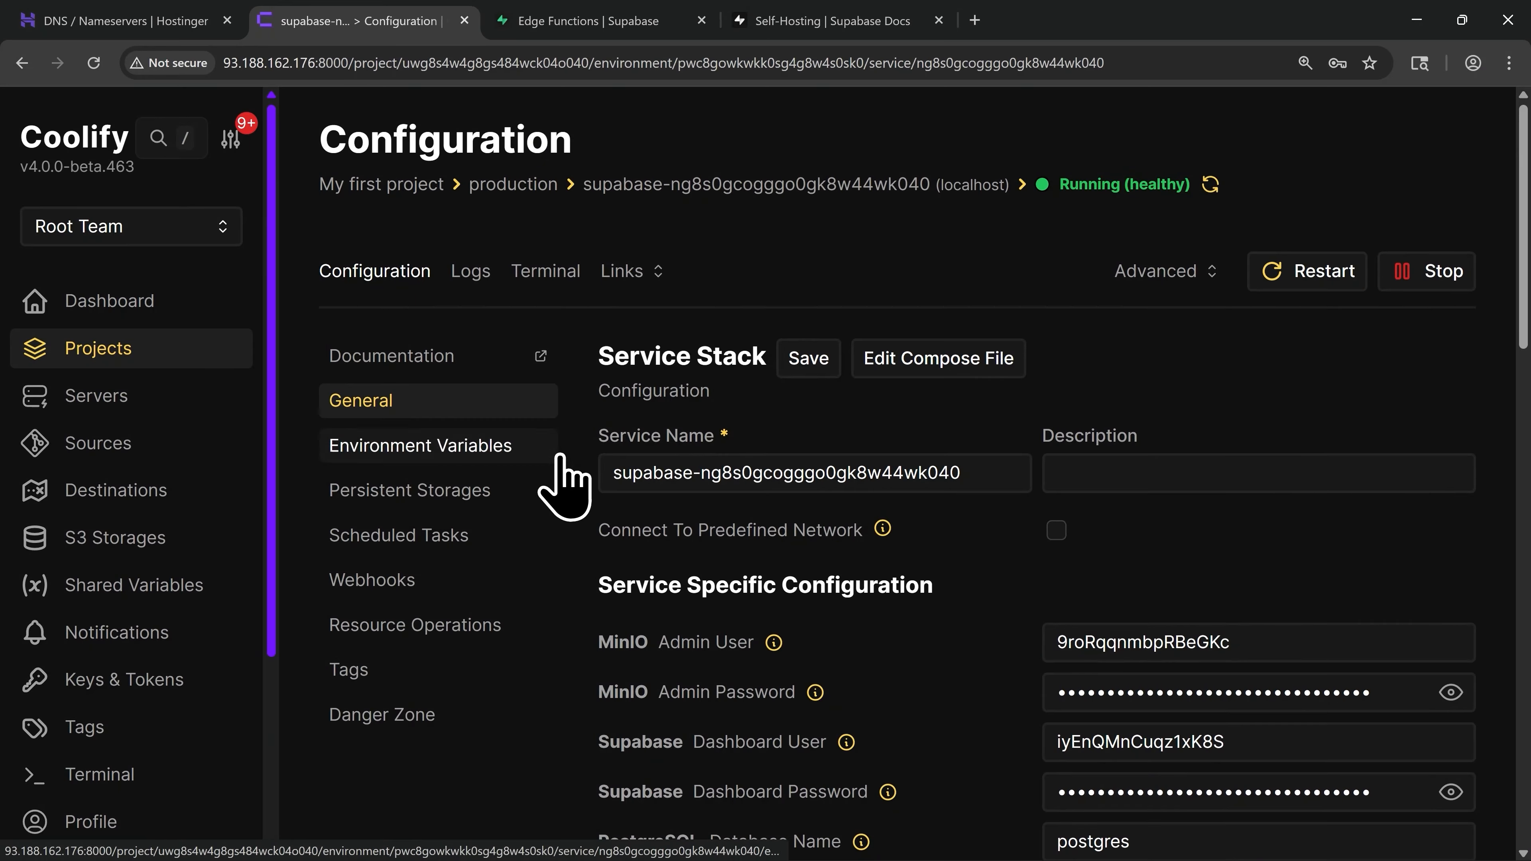
{"action": "scroll", "coordinate": [988, 631], "scroll_direction": "down", "scroll_amount": 5}
{"action": "scroll", "coordinate": [985, 602], "scroll_direction": "down", "scroll_amount": 2}
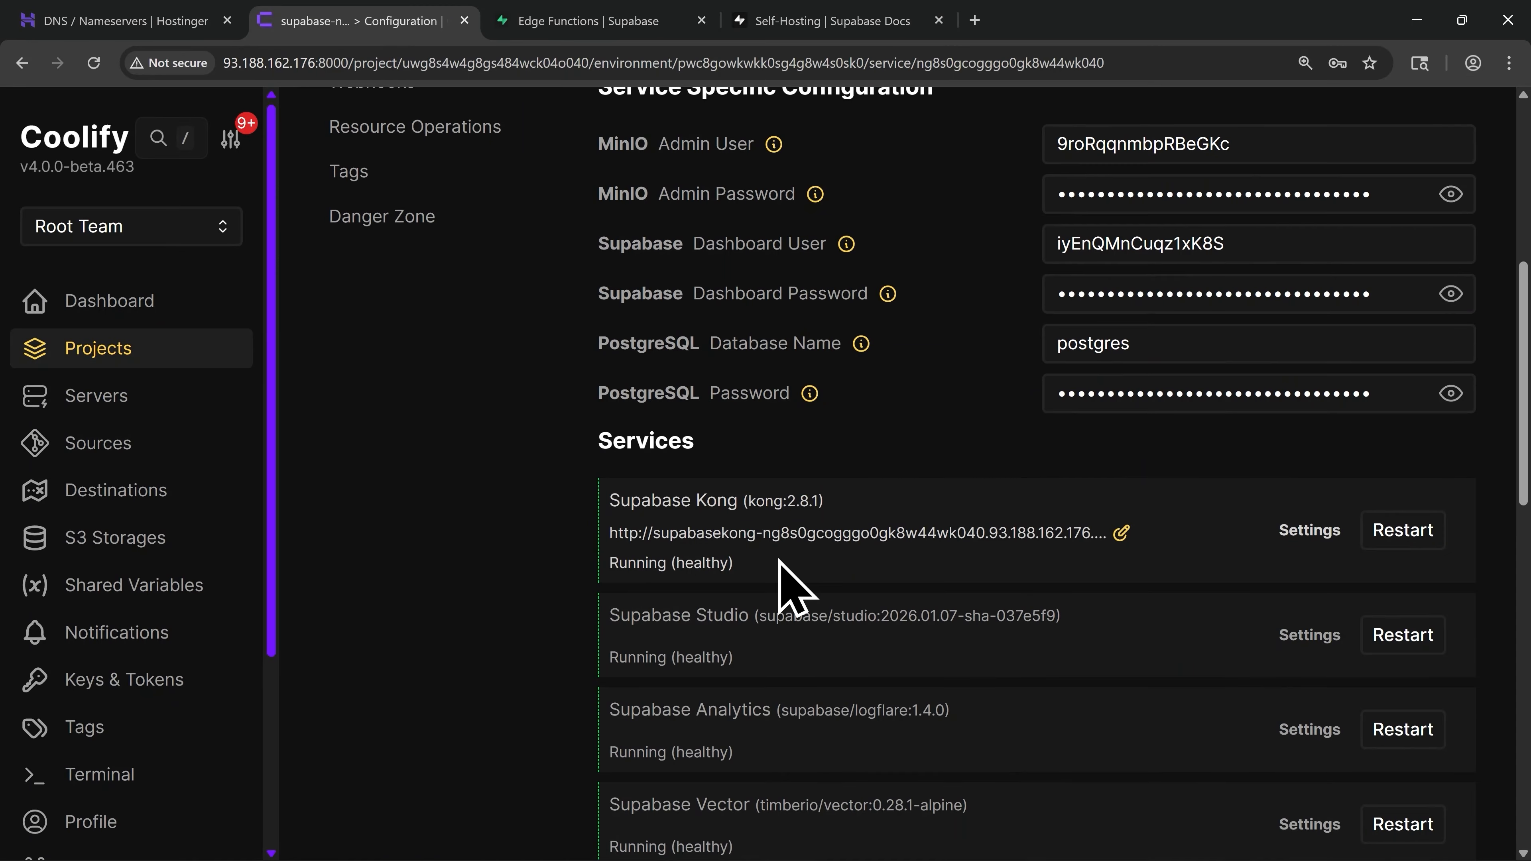
{"action": "left_click", "coordinate": [1310, 531]}
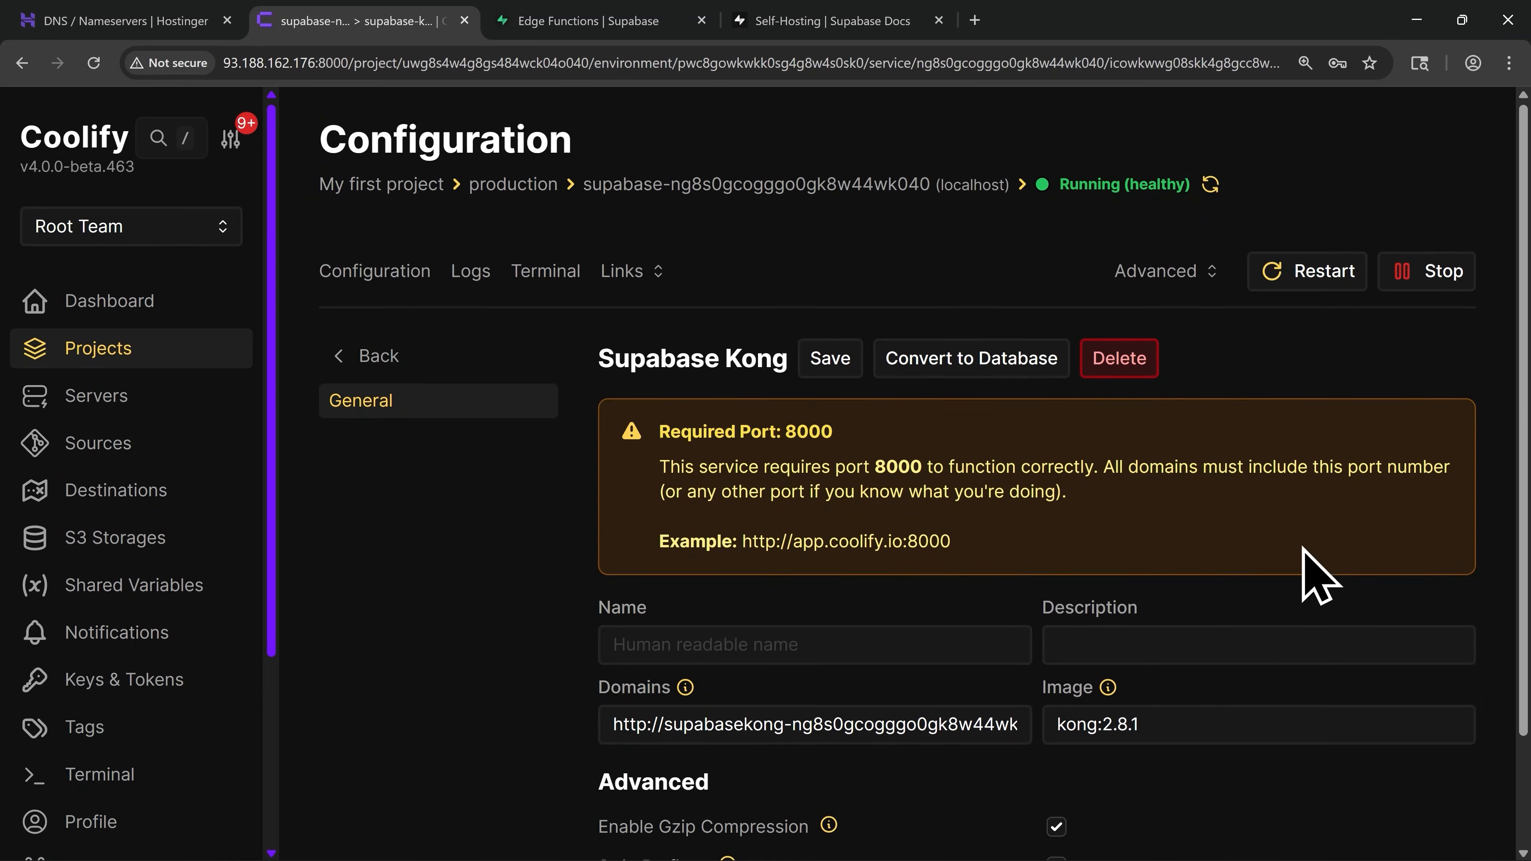
{"action": "left_click", "coordinate": [856, 720]}
{"action": "key", "text": "ctrl+a"}
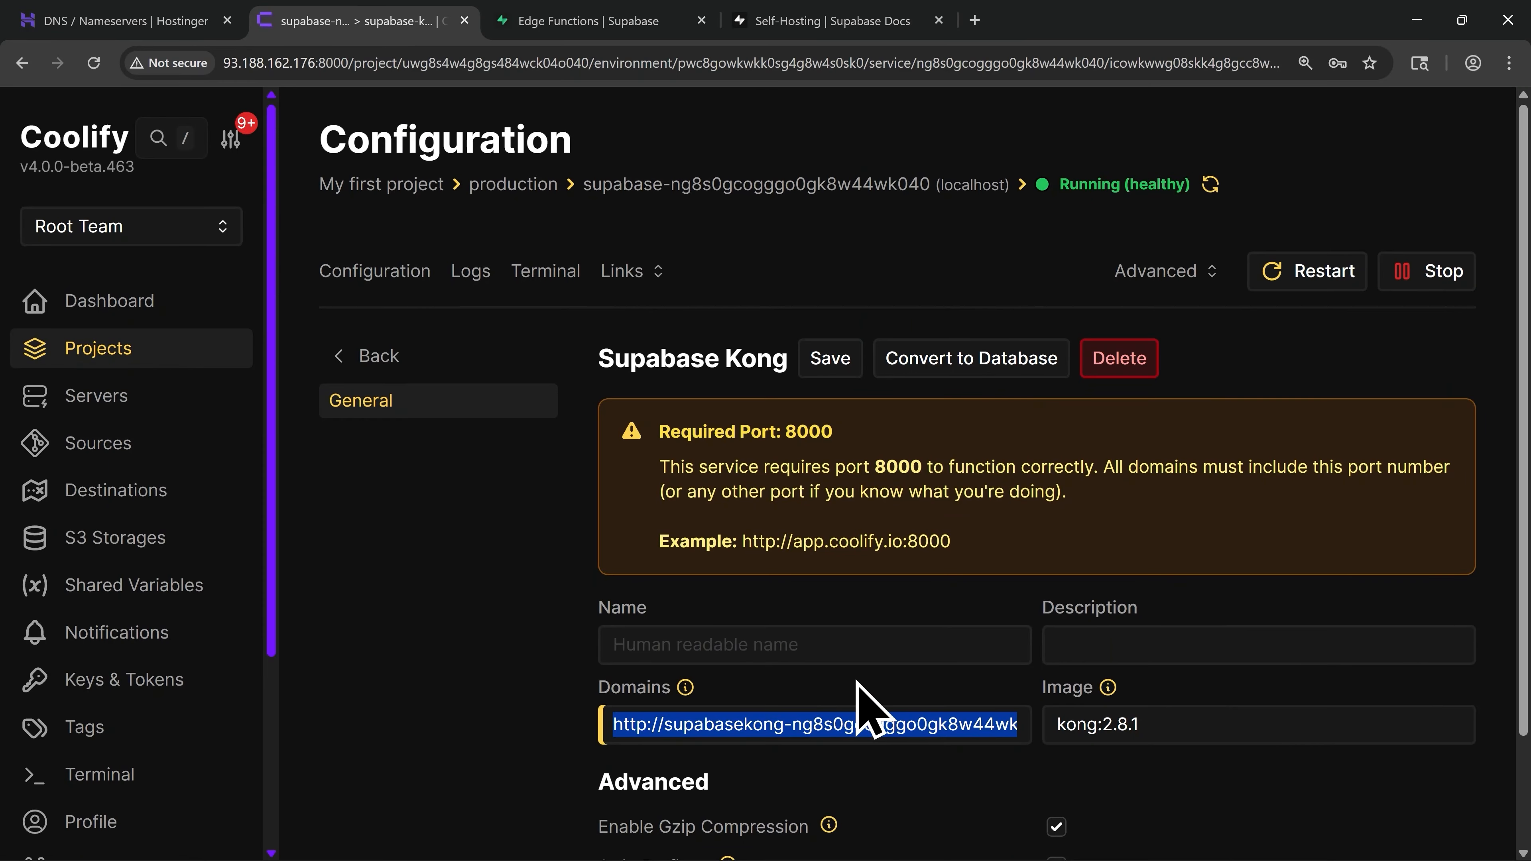
{"action": "key", "text": "BackSpace"}
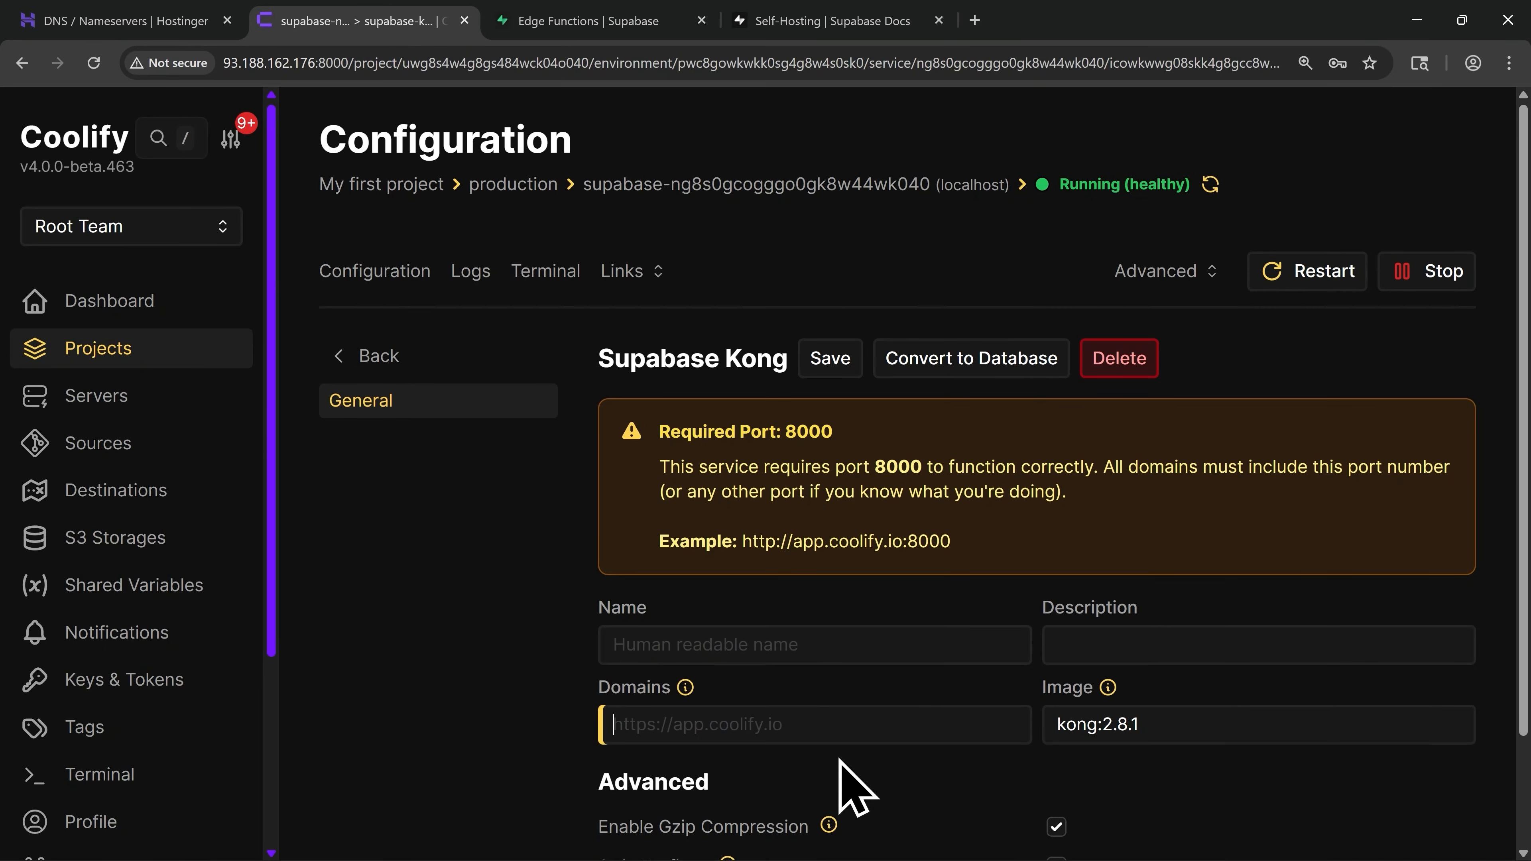
{"action": "type", "text": "https://supab"}
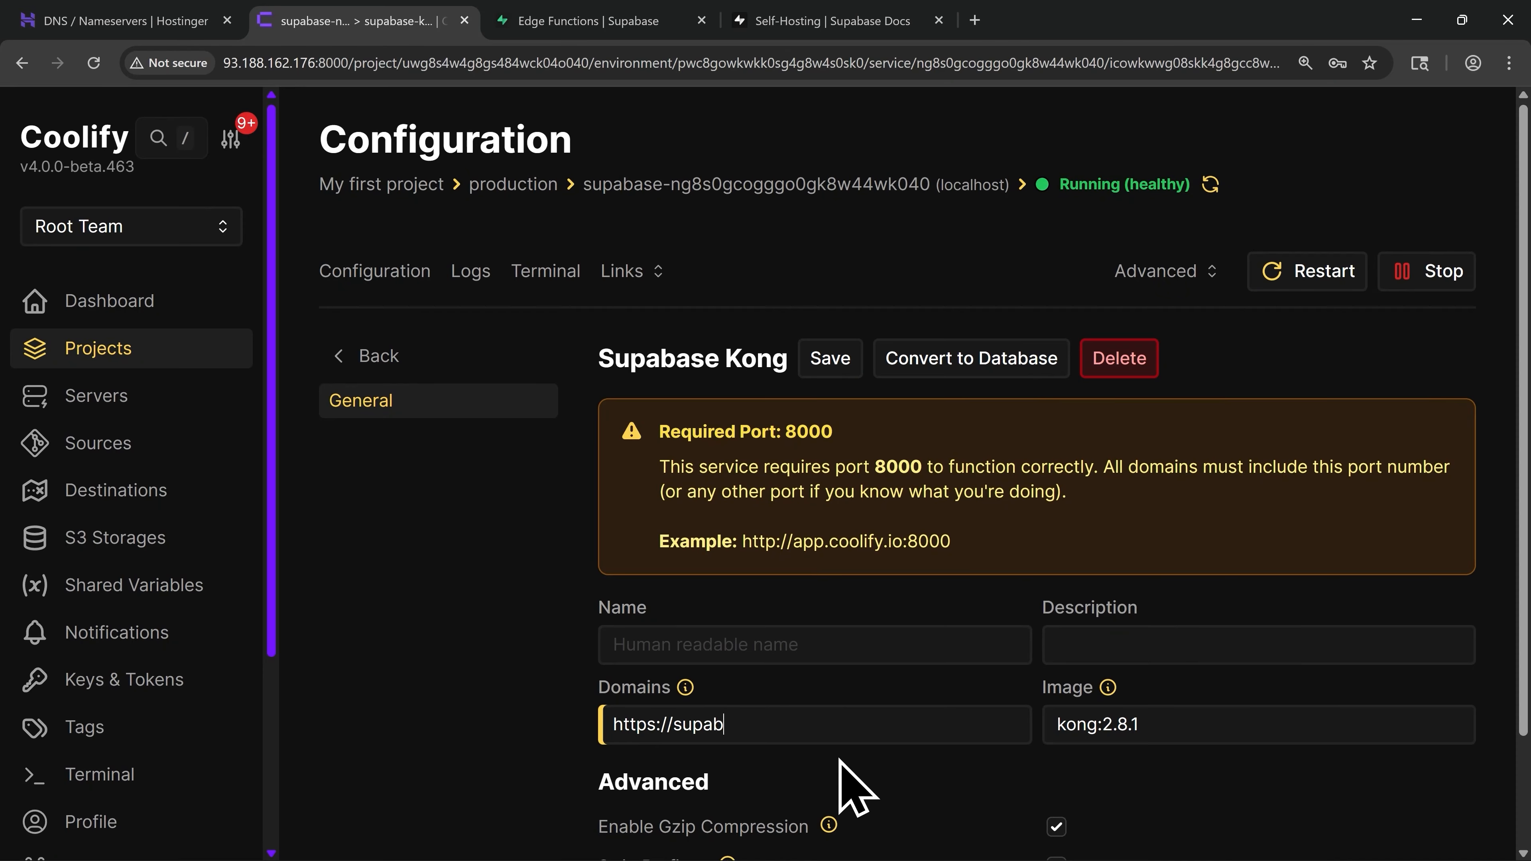
{"action": "type", "text": "ase.tutorialtesting.cloud"}
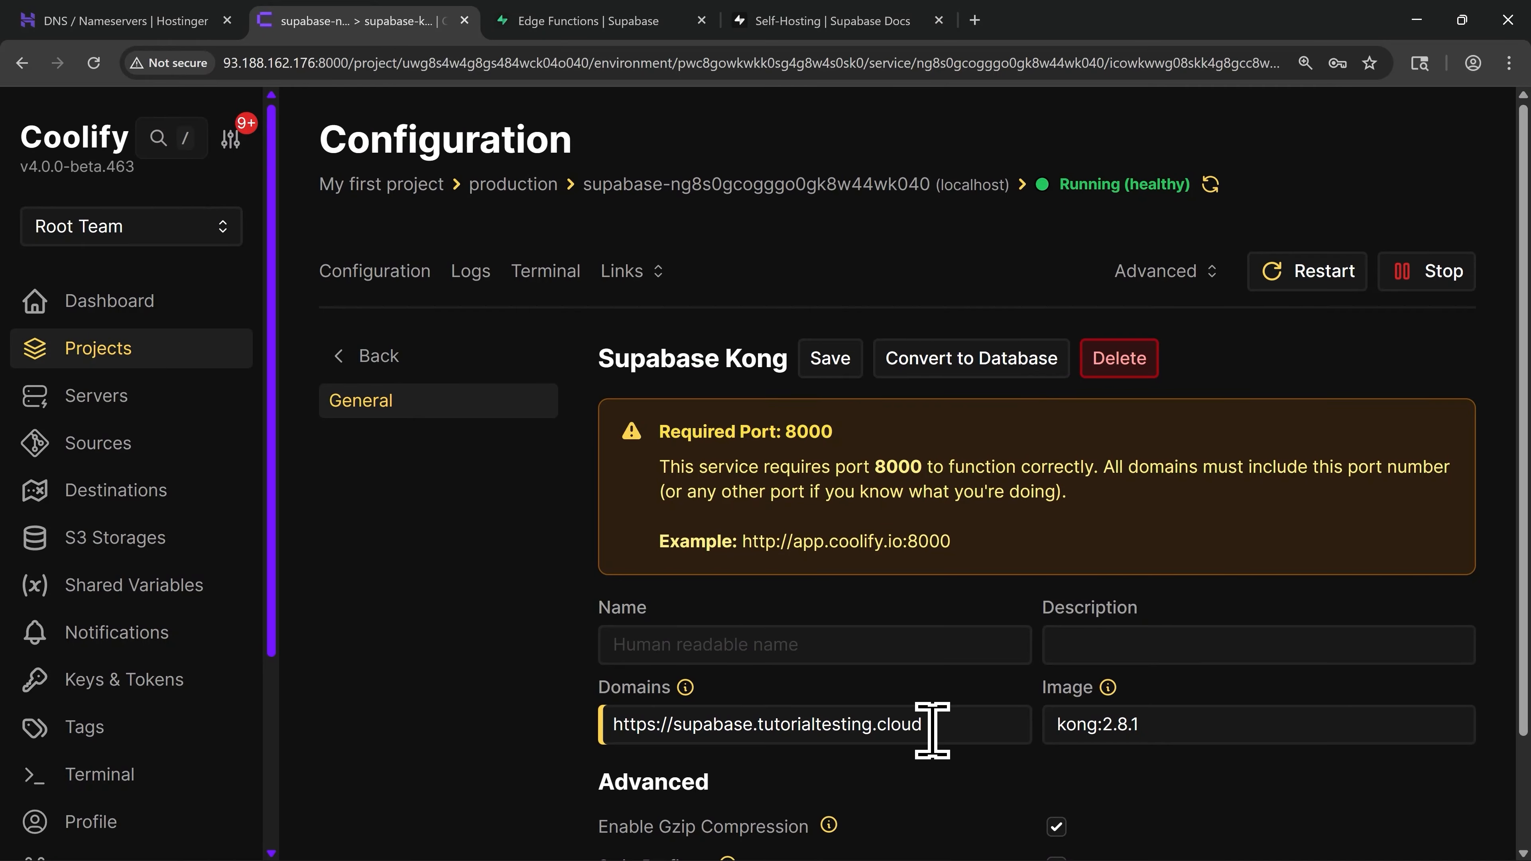
{"action": "left_click_drag", "start_coordinate": [929, 723], "coordinate": [756, 723]}
{"action": "left_click", "coordinate": [788, 767]}
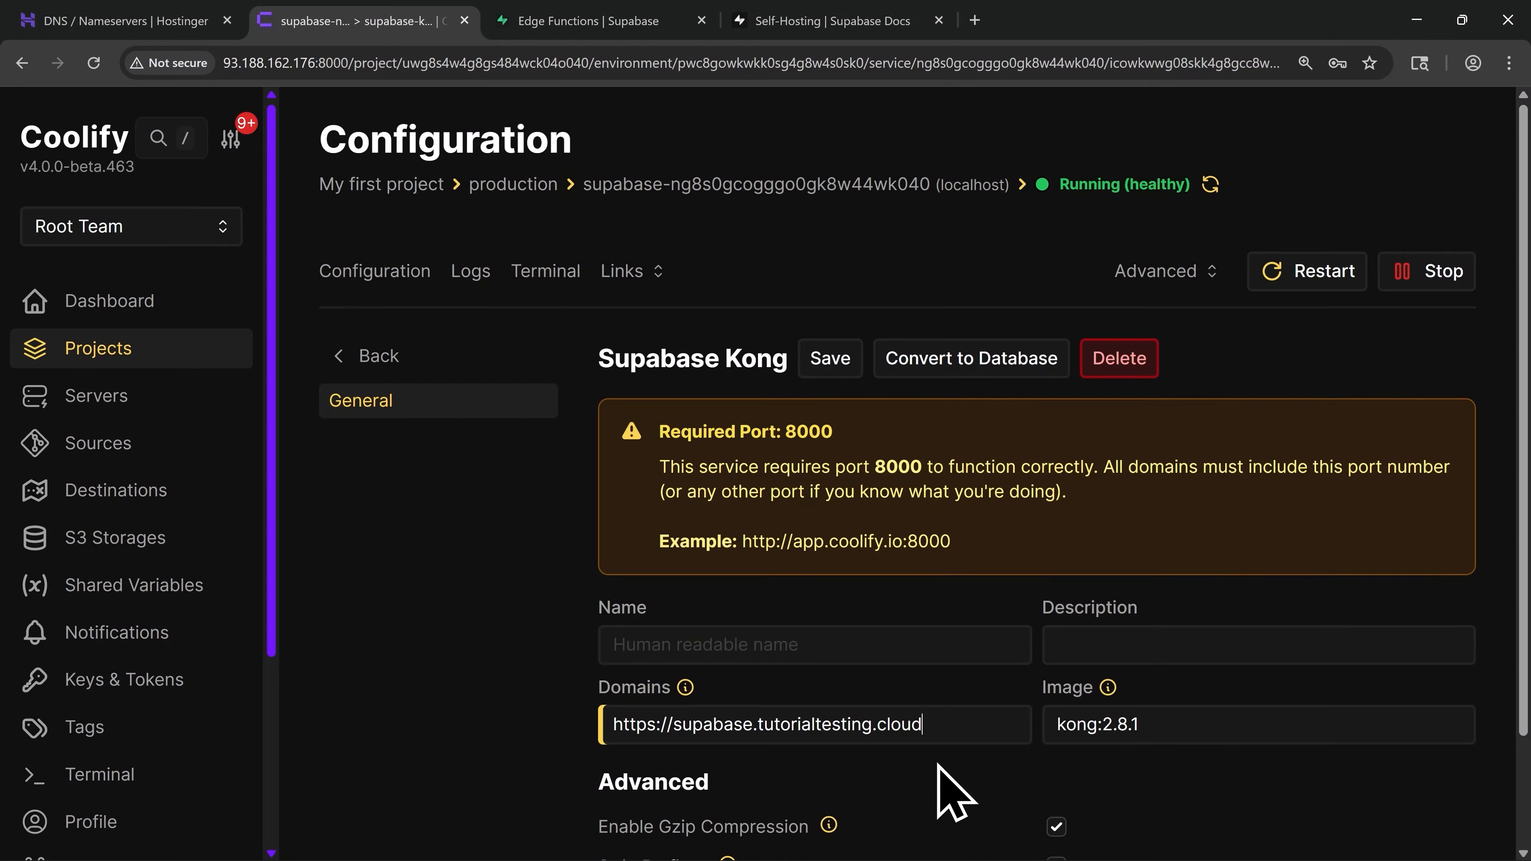
{"action": "type", "text": ":8000"}
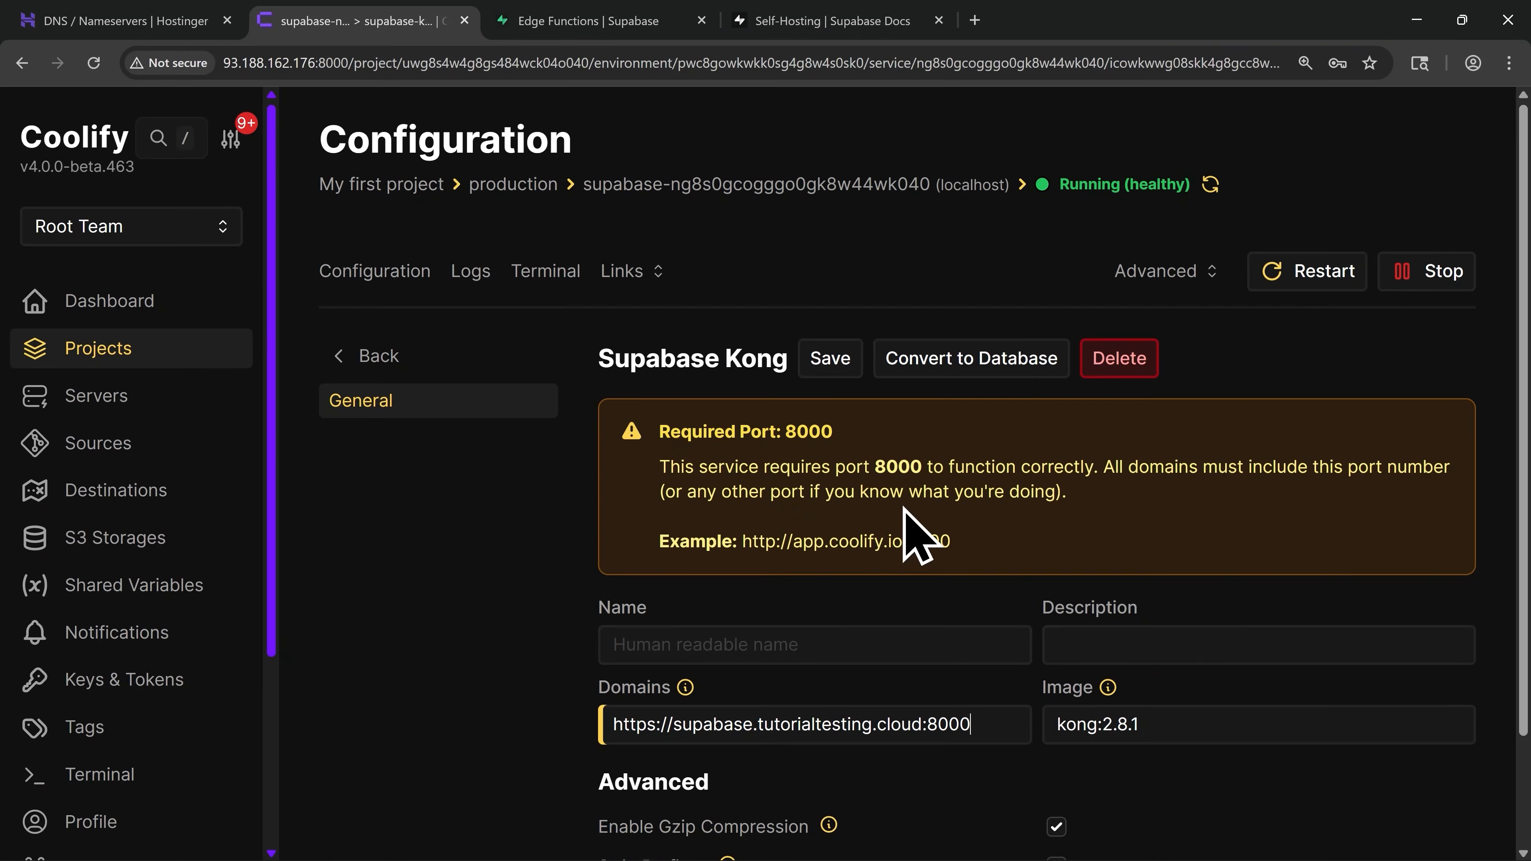
{"action": "left_click_drag", "start_coordinate": [970, 724], "coordinate": [921, 724]}
{"action": "left_click", "coordinate": [919, 761]}
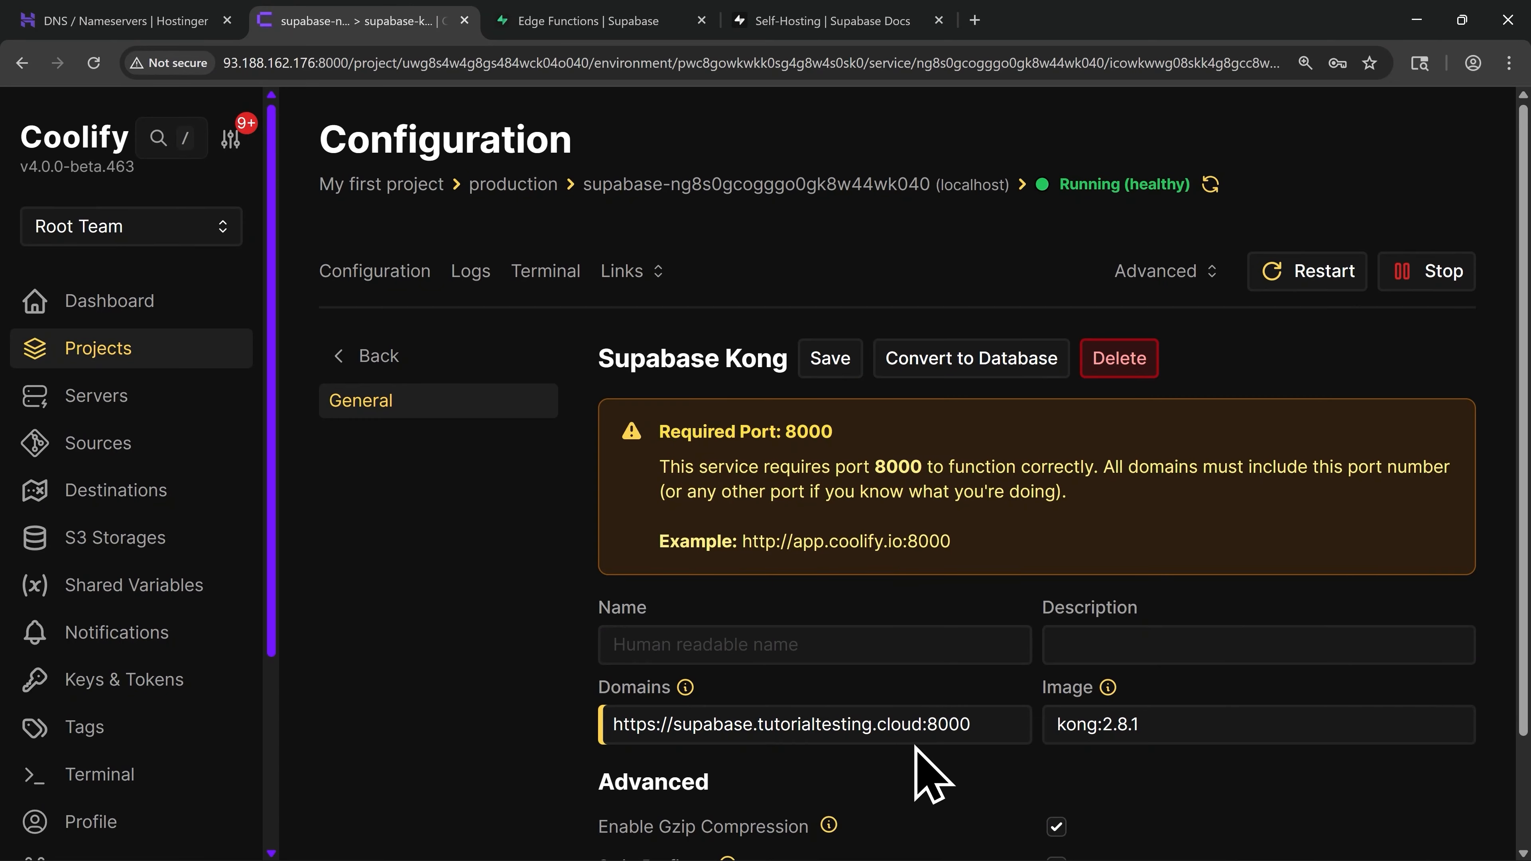
Save the Supabase Kong configuration and restart the Supabase service.
{"action": "left_click", "coordinate": [833, 370]}
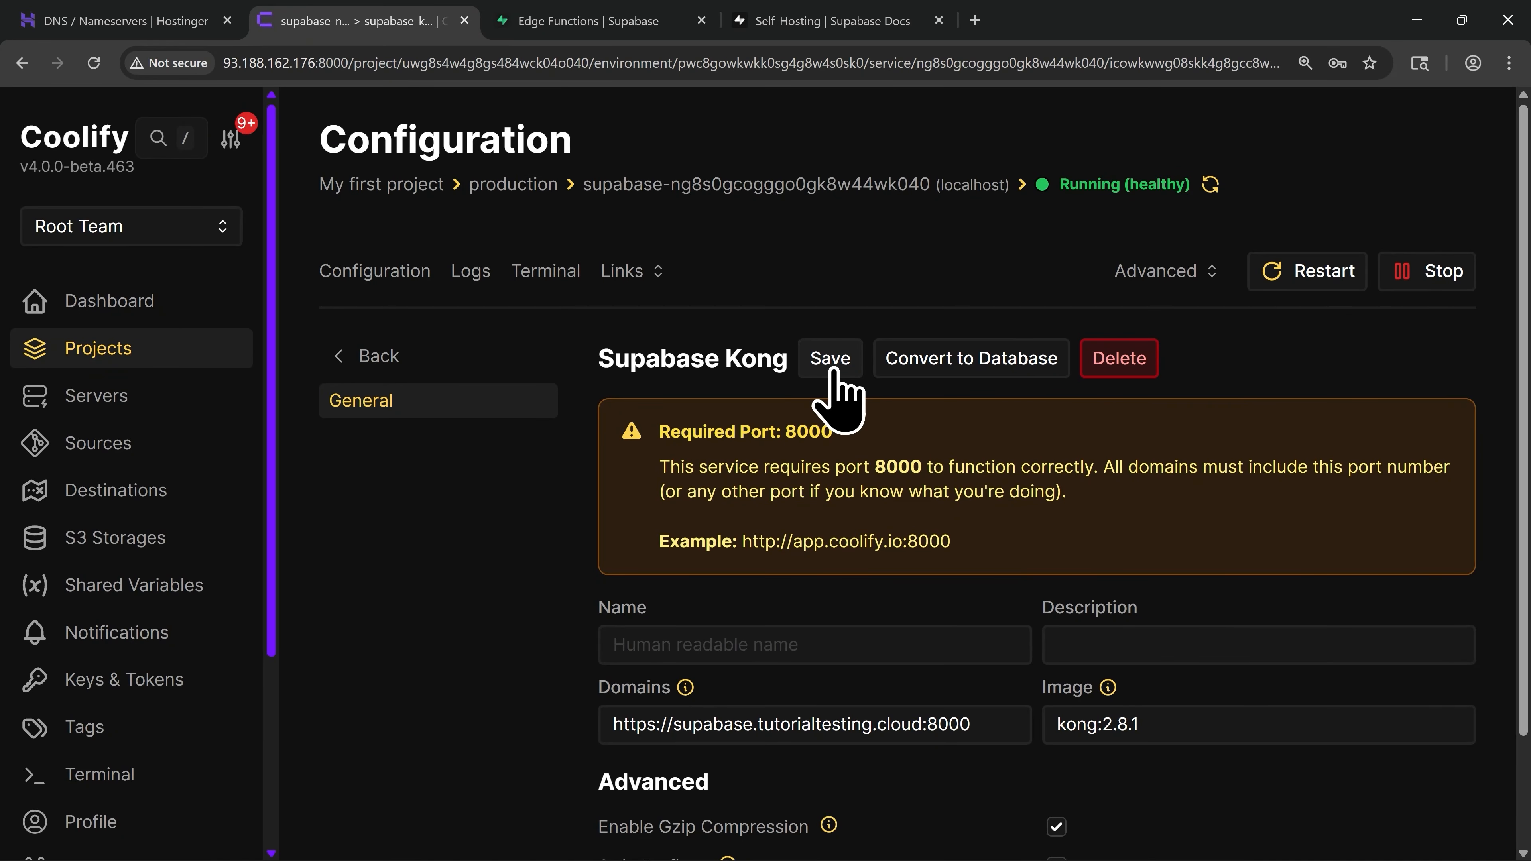
{"action": "left_click", "coordinate": [1314, 287]}
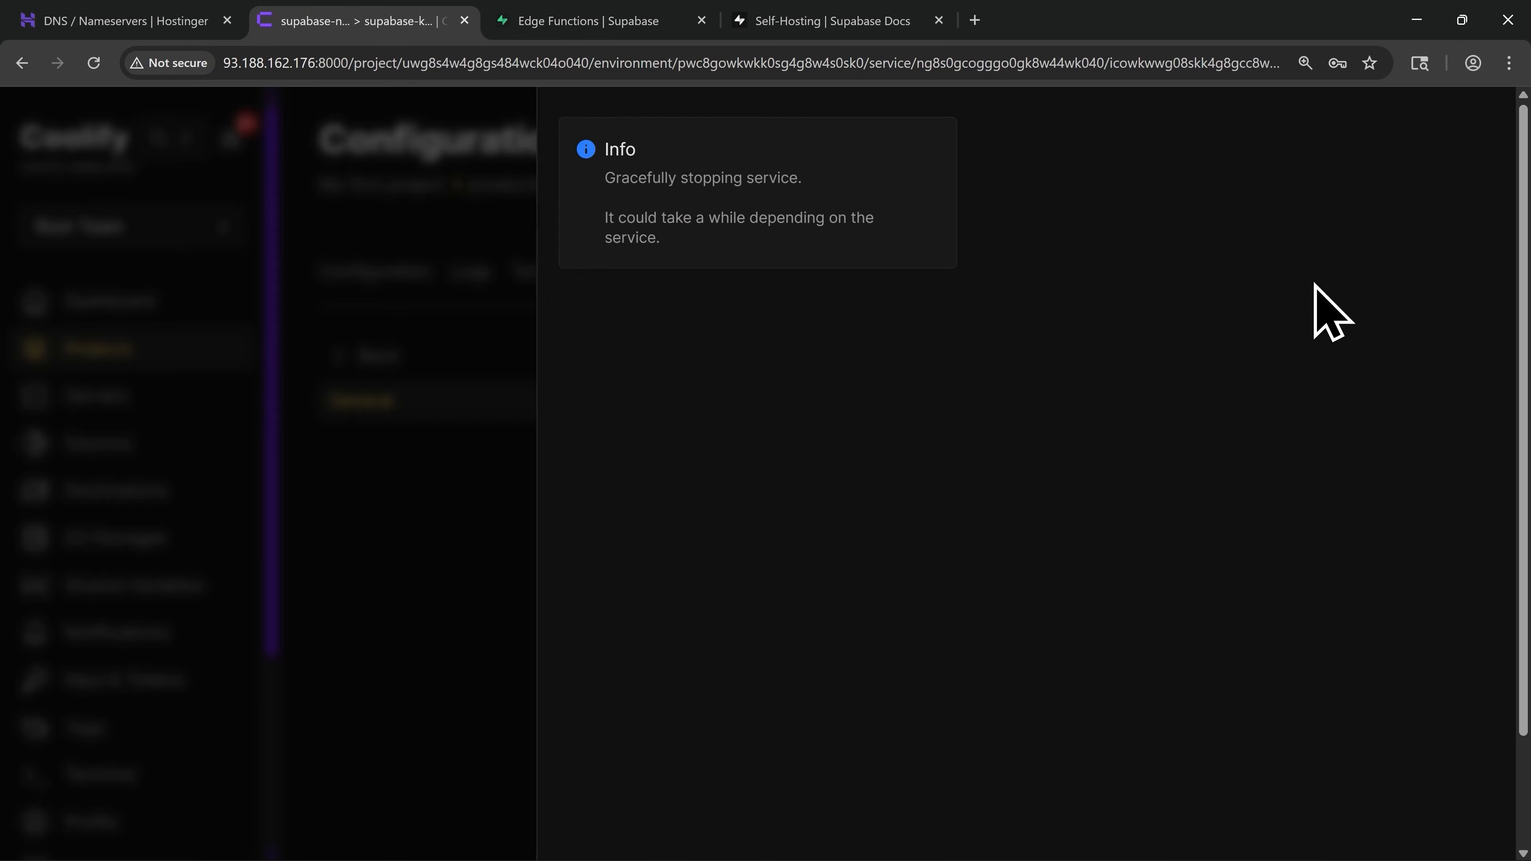